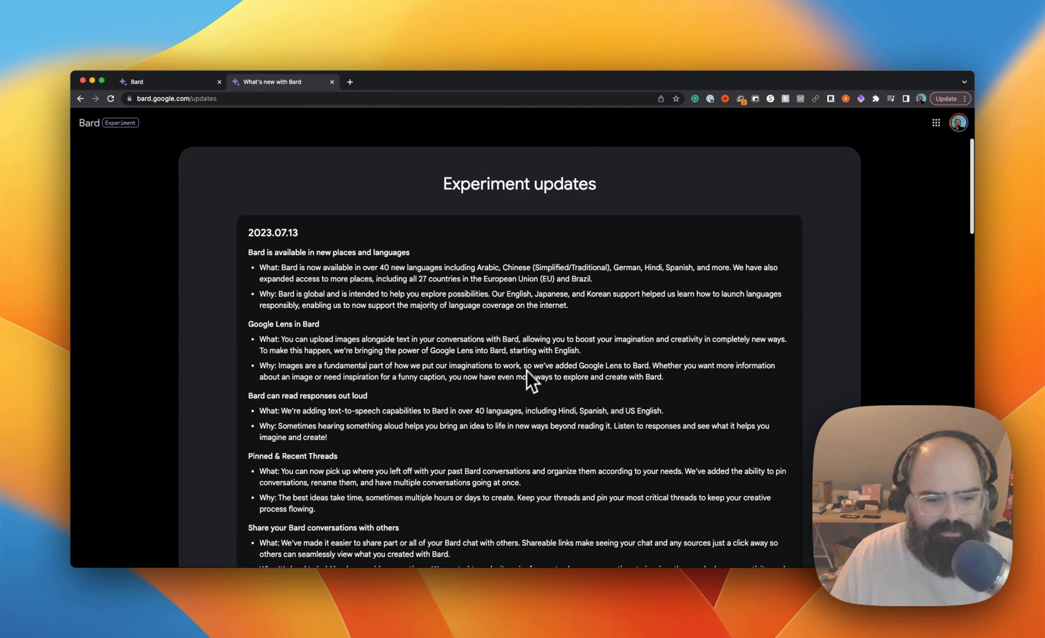
{"action": "scroll", "coordinate": [477, 462], "scroll_direction": "down", "scroll_amount": 1}
{"action": "scroll", "coordinate": [476, 463], "scroll_direction": "down", "scroll_amount": 4}
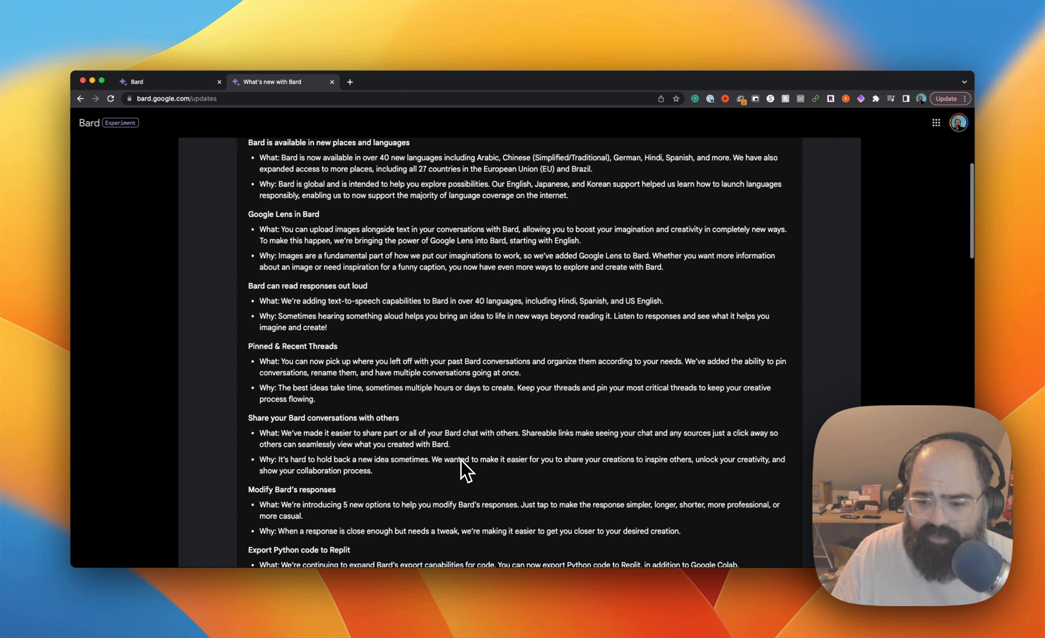
{"action": "scroll", "coordinate": [460, 460], "scroll_direction": "down", "scroll_amount": 3}
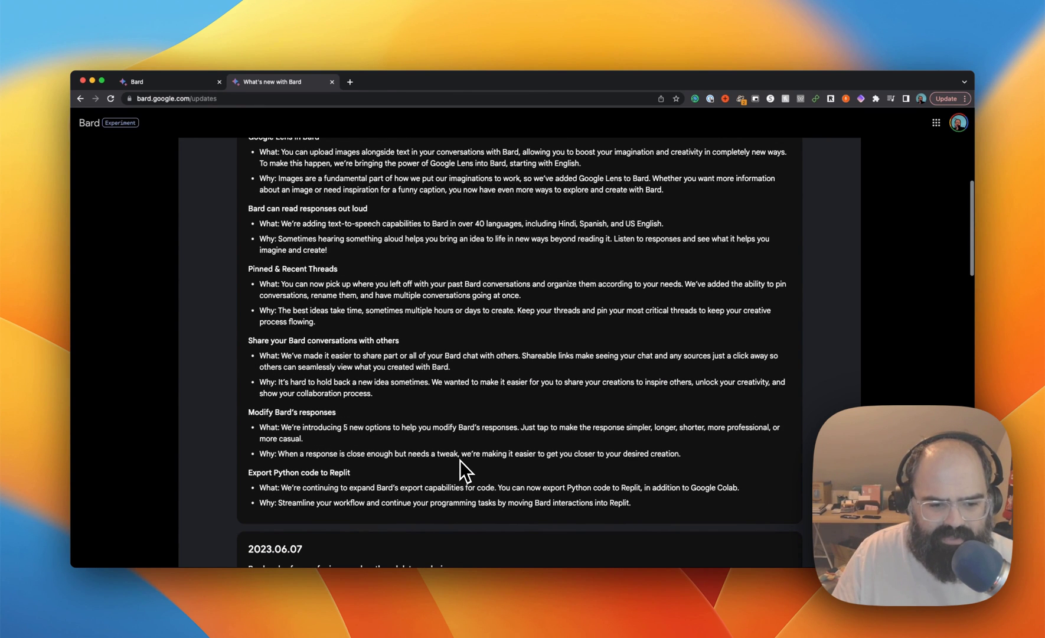
{"action": "left_click_drag", "start_coordinate": [249, 412], "coordinate": [301, 414]}
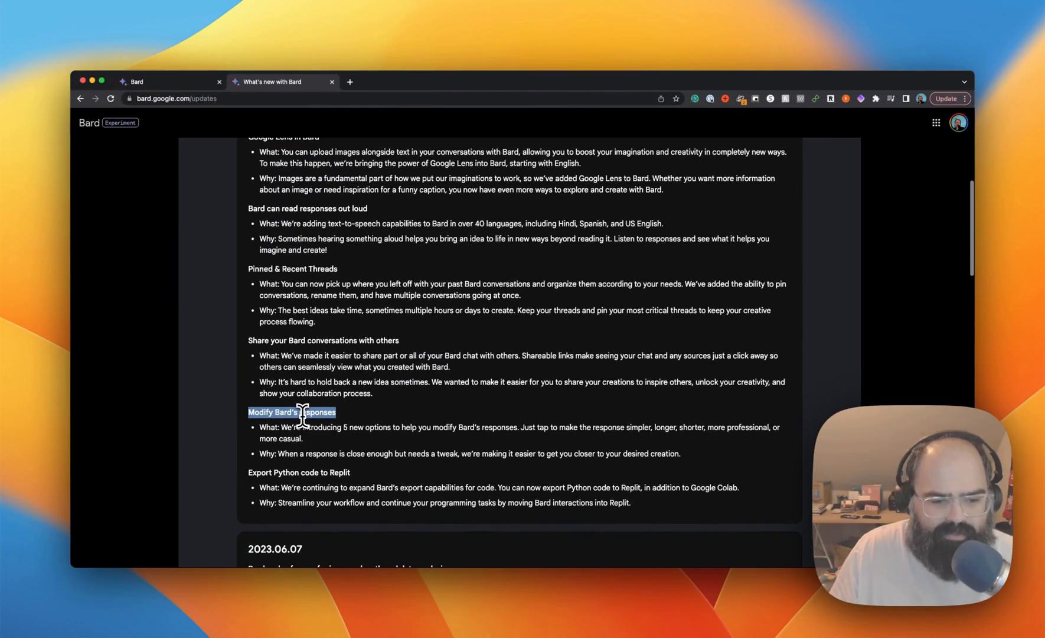
{"action": "triple_click", "coordinate": [325, 472]}
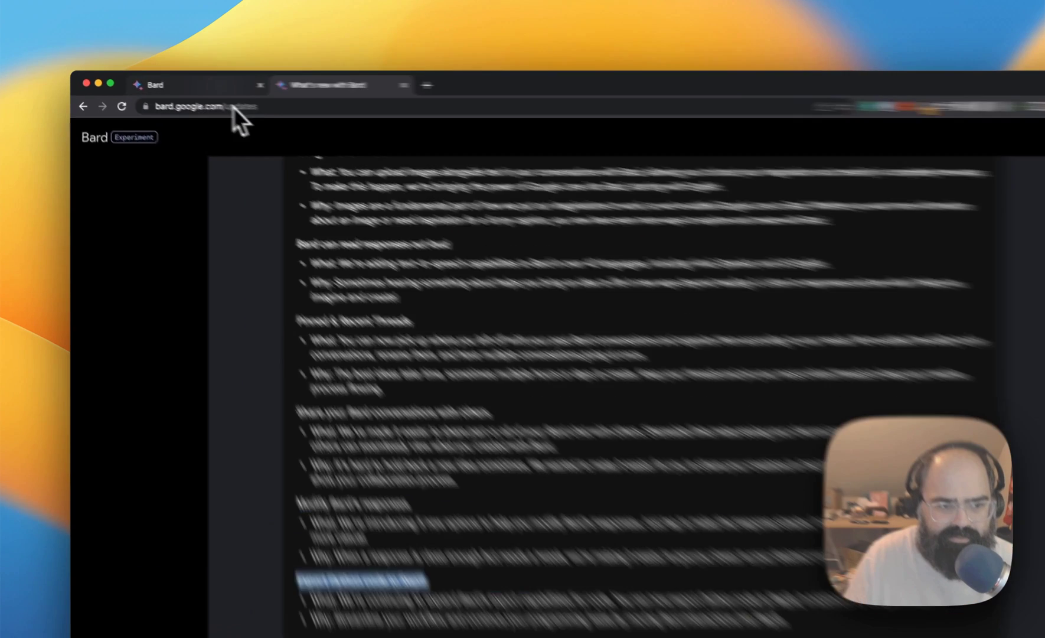
Step: Return to the Bard tab and delete the earlier lyrics chat
{"action": "left_click", "coordinate": [191, 85]}
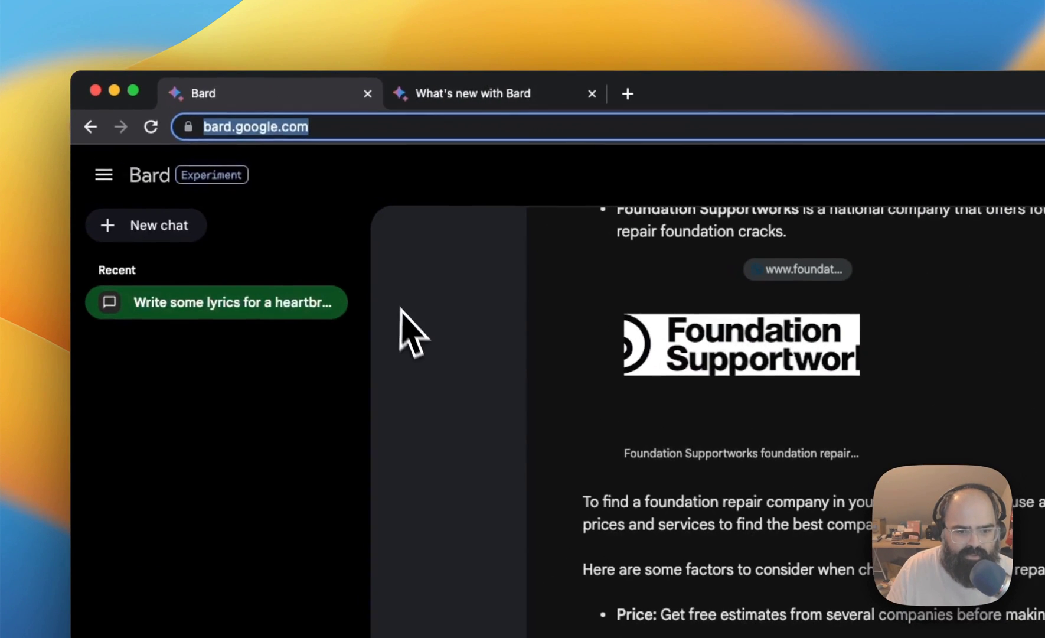
{"action": "left_click", "coordinate": [326, 303]}
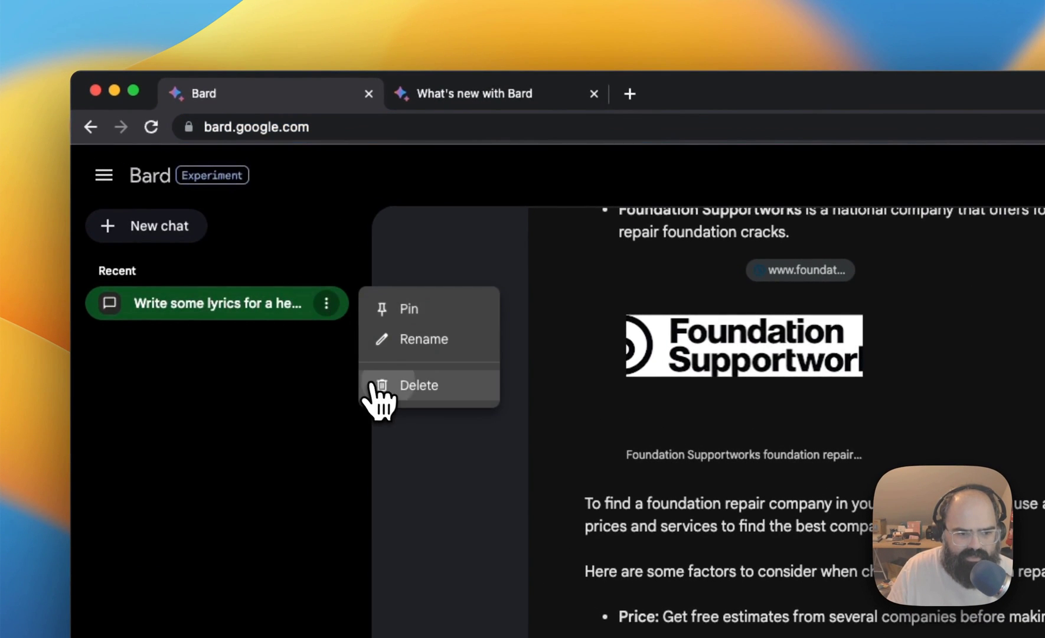
{"action": "left_click", "coordinate": [381, 384]}
{"action": "left_click", "coordinate": [859, 415]}
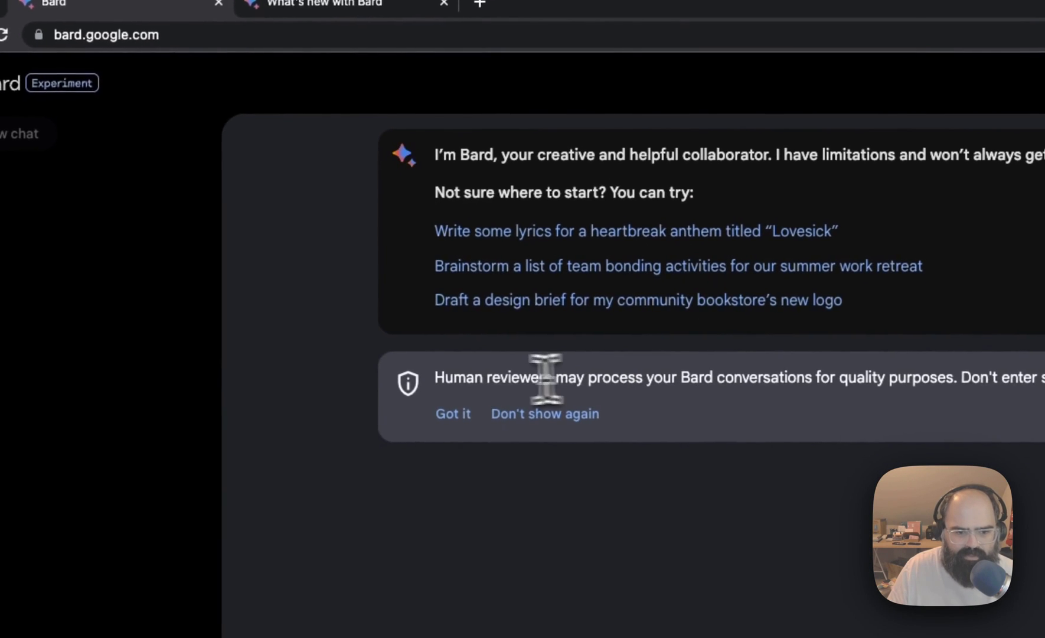
Step: Read through the human-reviewers privacy notice and dismiss it with 'Got it'
{"action": "double_click", "coordinate": [532, 380]}
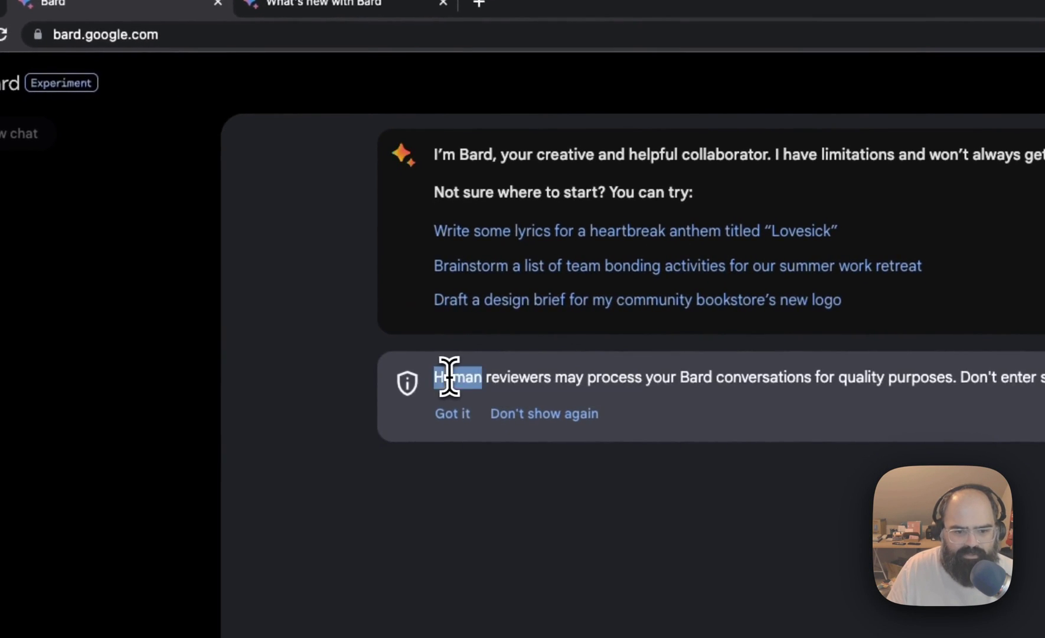
{"action": "left_click_drag", "start_coordinate": [449, 376], "coordinate": [1042, 377]}
{"action": "left_click", "coordinate": [507, 393]}
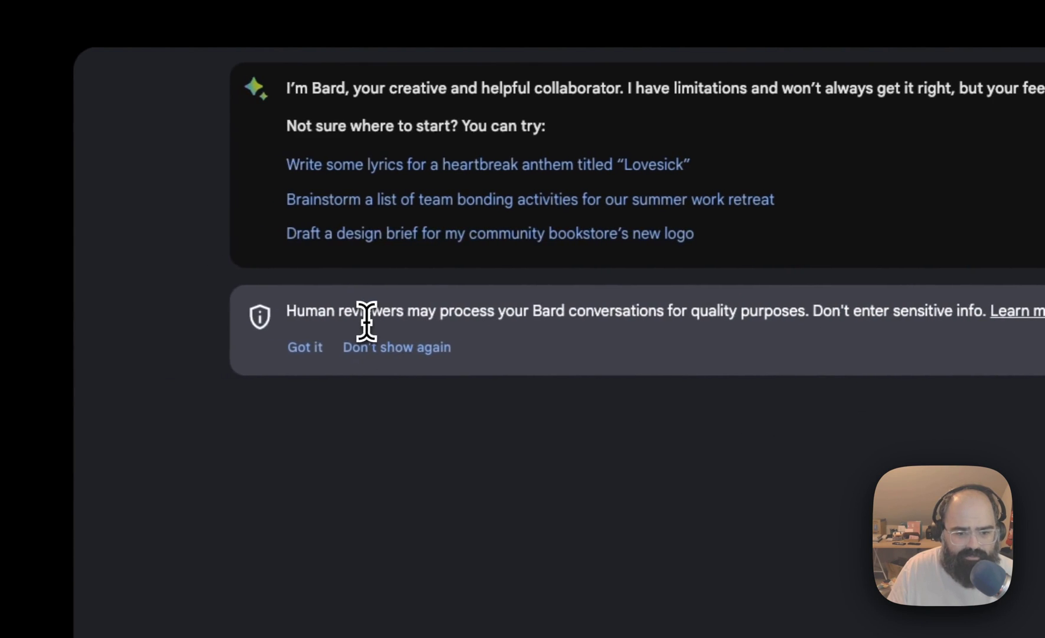
{"action": "left_click_drag", "start_coordinate": [366, 321], "coordinate": [669, 316]}
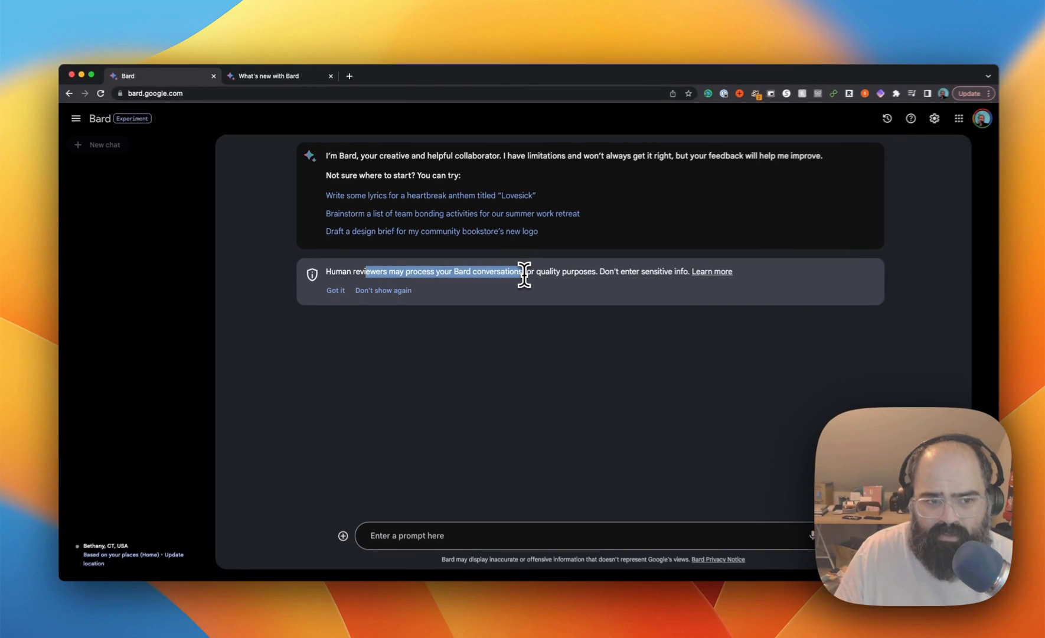
{"action": "left_click_drag", "start_coordinate": [517, 273], "coordinate": [513, 273]}
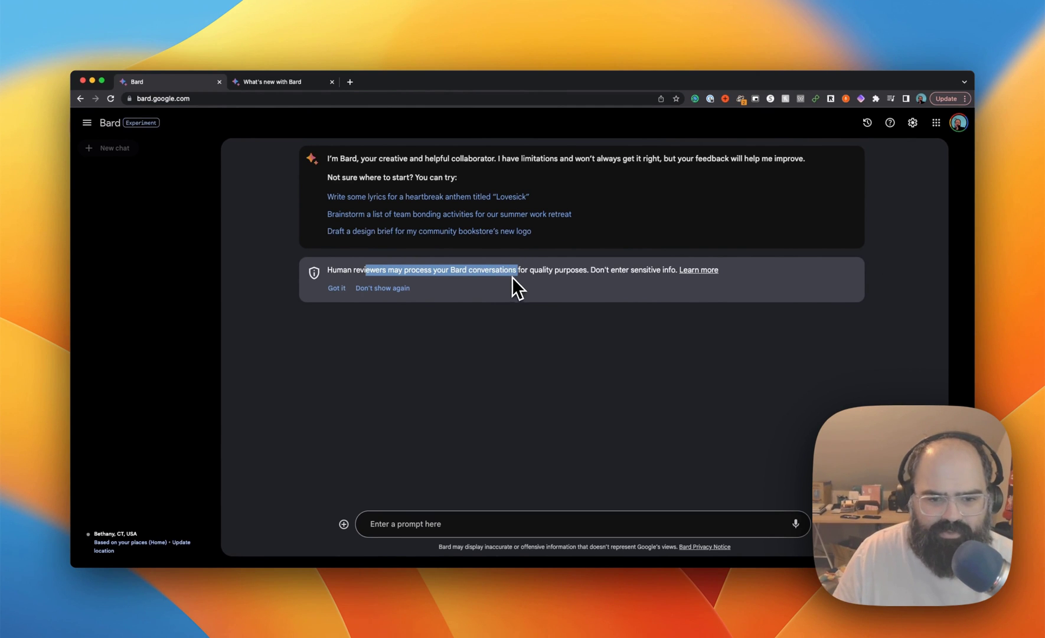
{"action": "left_click", "coordinate": [493, 300]}
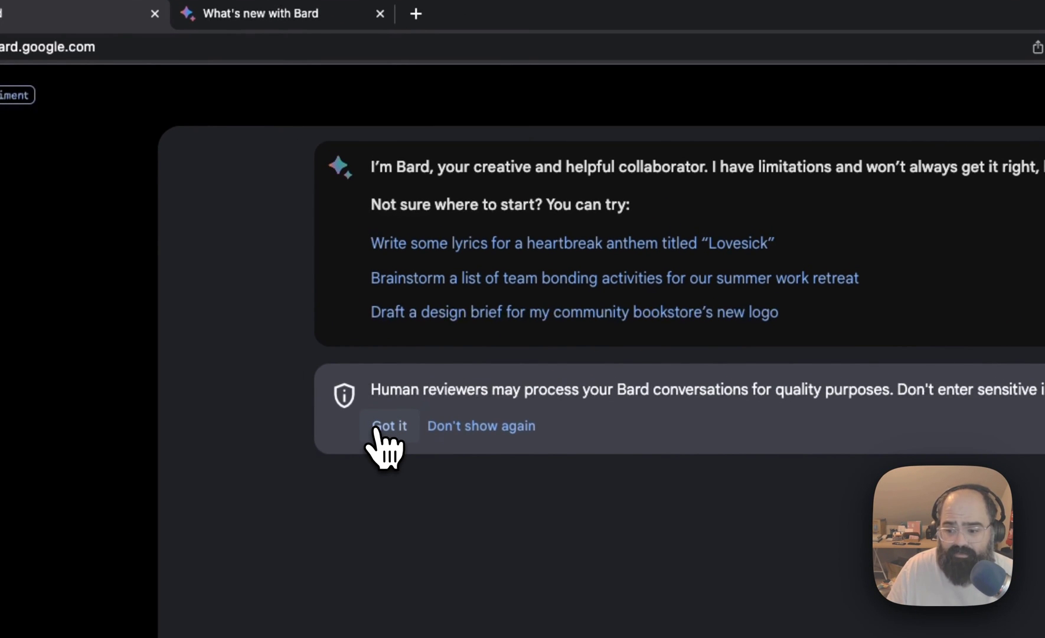
{"action": "left_click", "coordinate": [376, 429]}
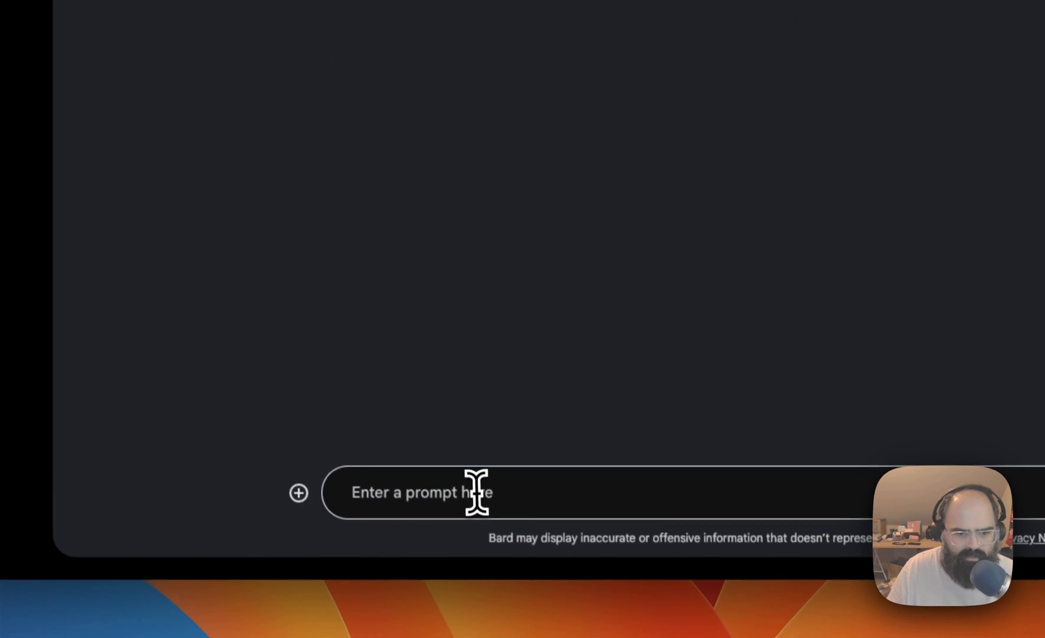
Step: Attach the pexels JPG from the Desktop and type 'Can you describe this photo for me?'
{"action": "left_click", "coordinate": [475, 482]}
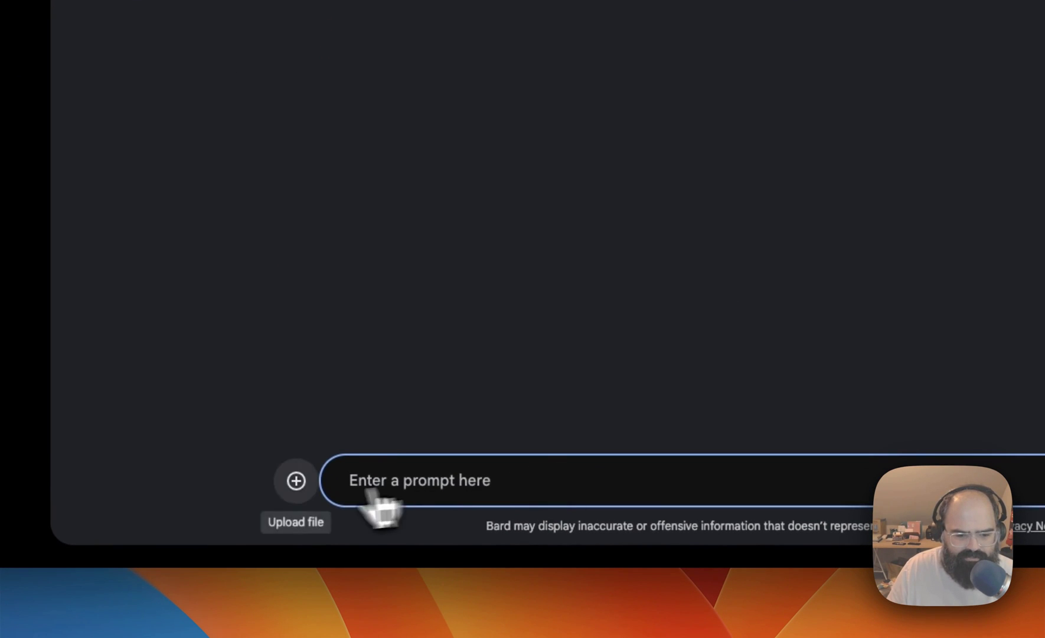
{"action": "left_click", "coordinate": [391, 484]}
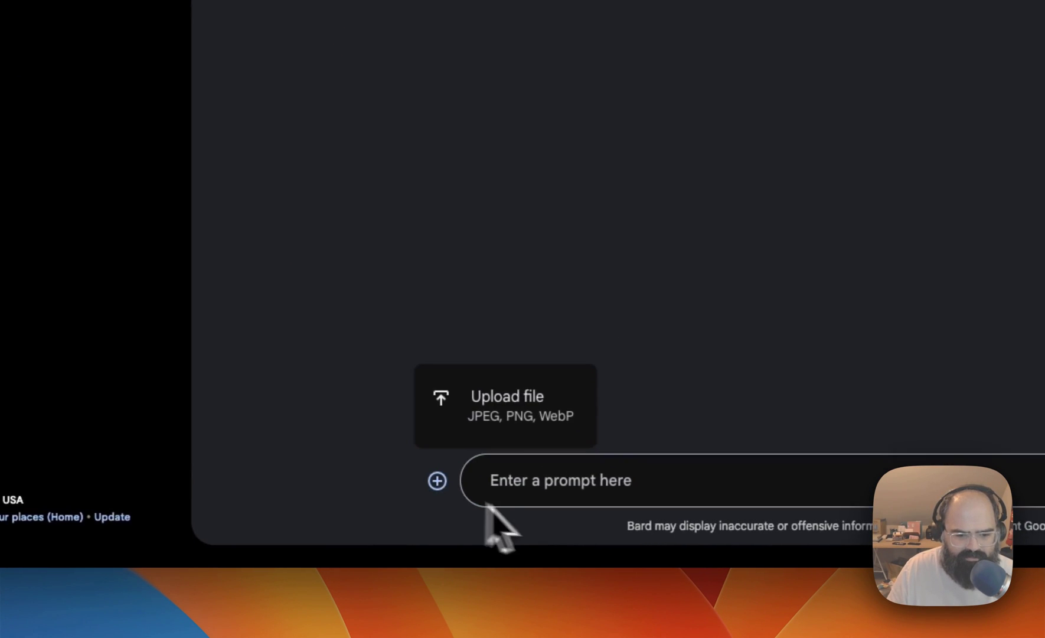
{"action": "left_click", "coordinate": [498, 416]}
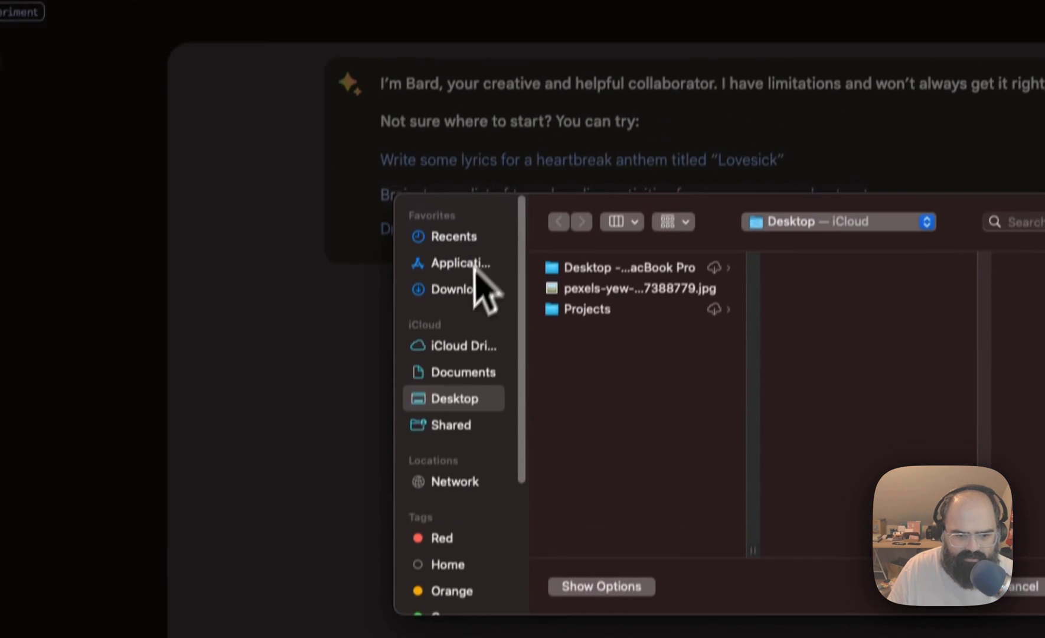
{"action": "double_click", "coordinate": [595, 316]}
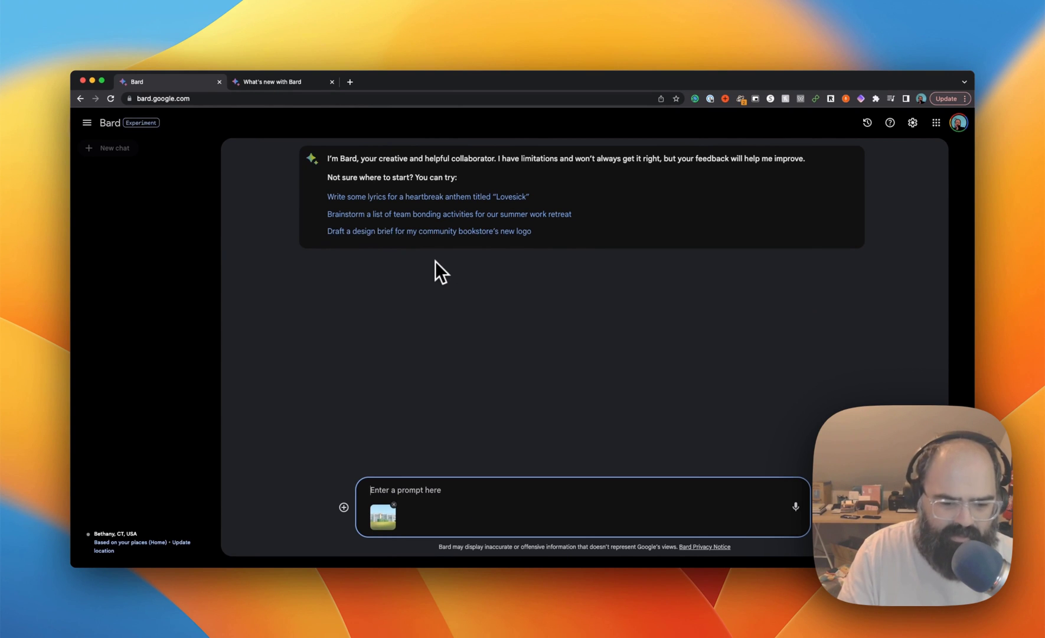
{"action": "type", "text": "Can you descri"}
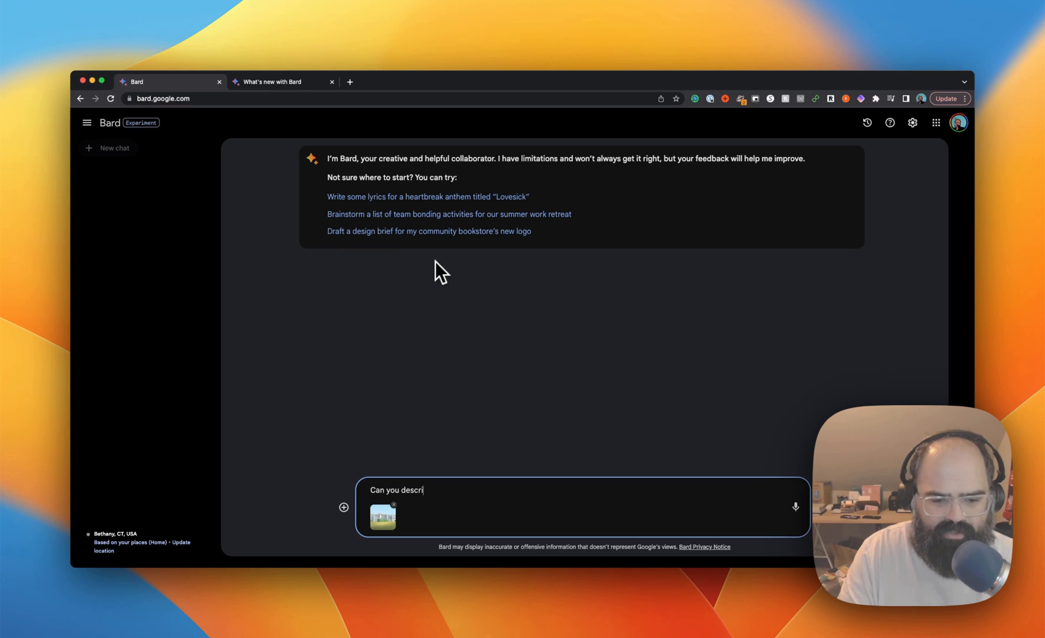
{"action": "type", "text": "be this photo for me?"}
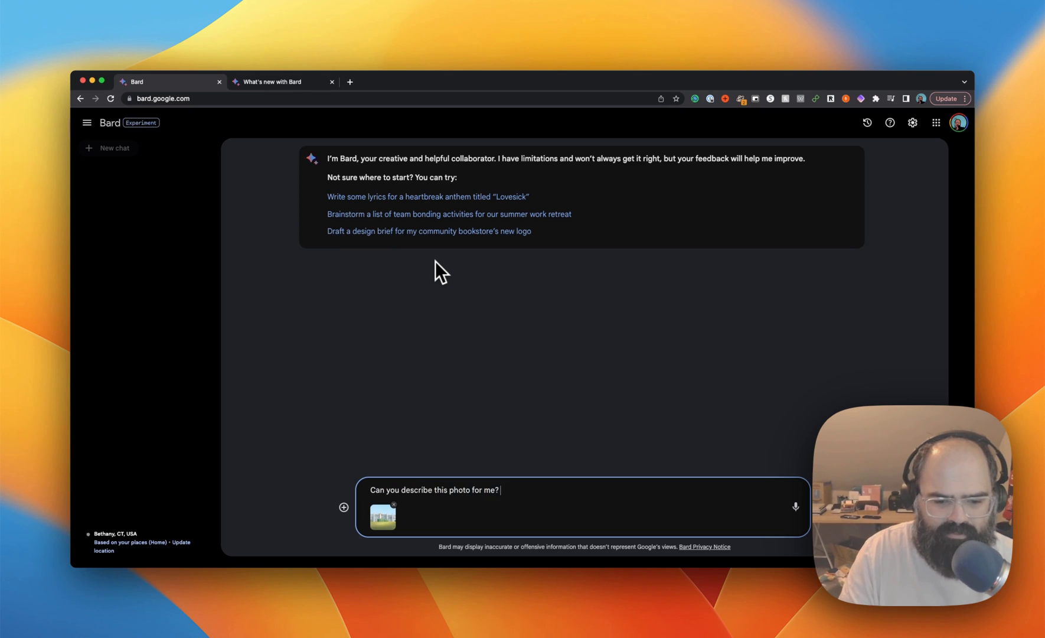
Step: Send the photo question, then view the uploaded photo full size and close it
{"action": "key", "text": "Return"}
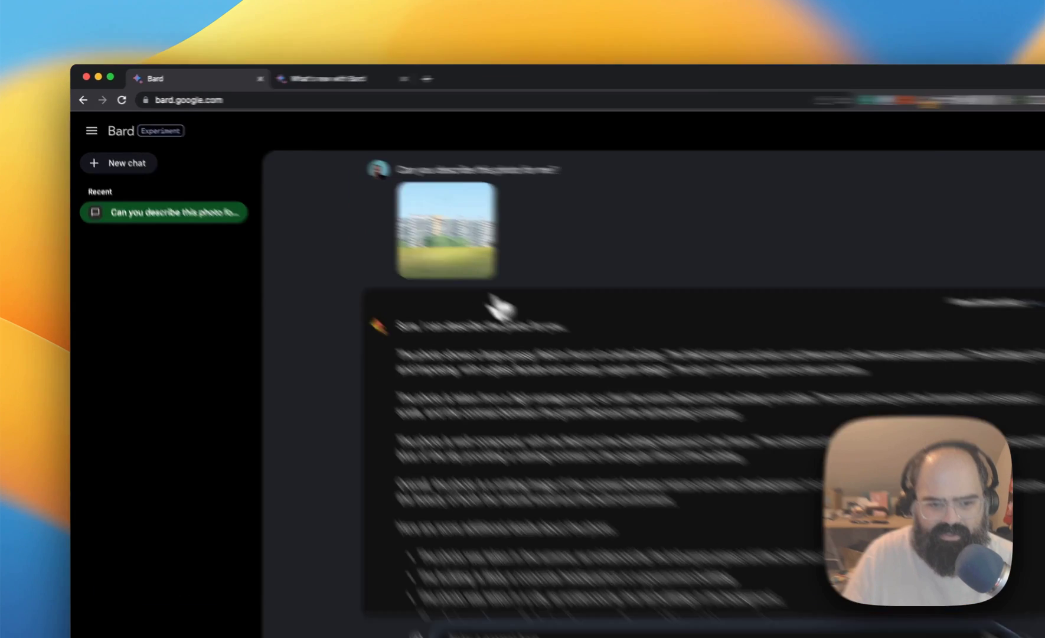
{"action": "left_click", "coordinate": [370, 208]}
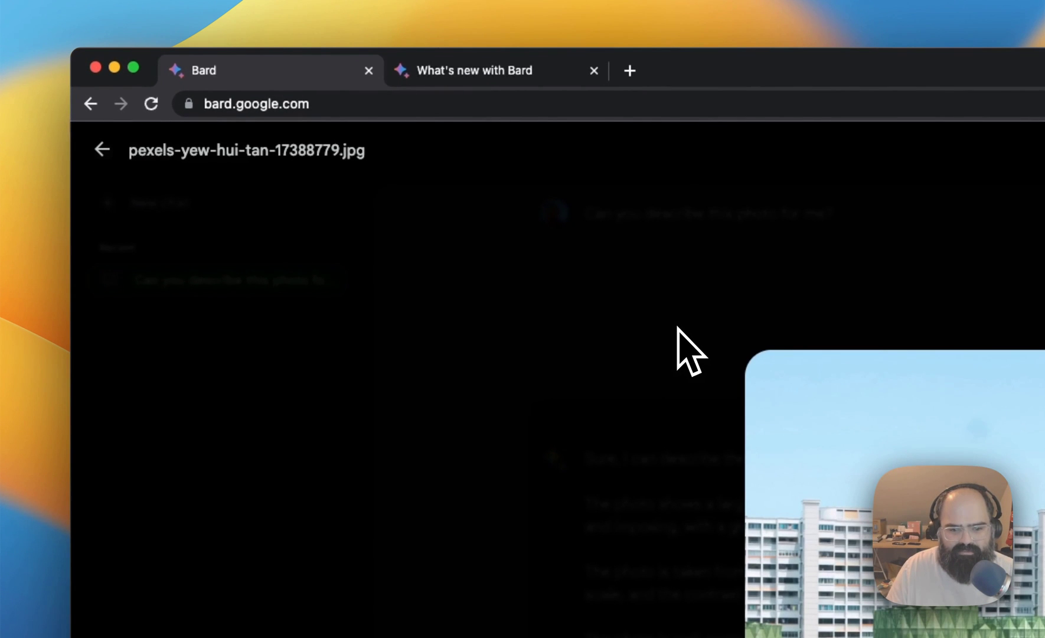
{"action": "left_click", "coordinate": [102, 149]}
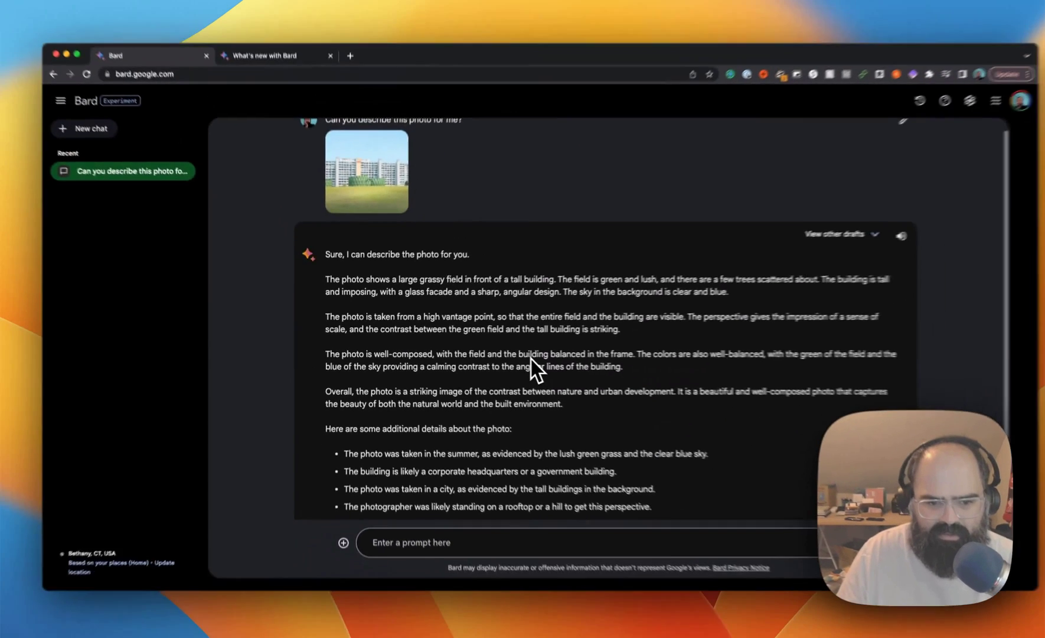
Step: Highlight the summer, blue sky, corporate headquarters and city phrases in Bard's bulleted description
{"action": "scroll", "coordinate": [531, 358], "scroll_direction": "down", "scroll_amount": 3}
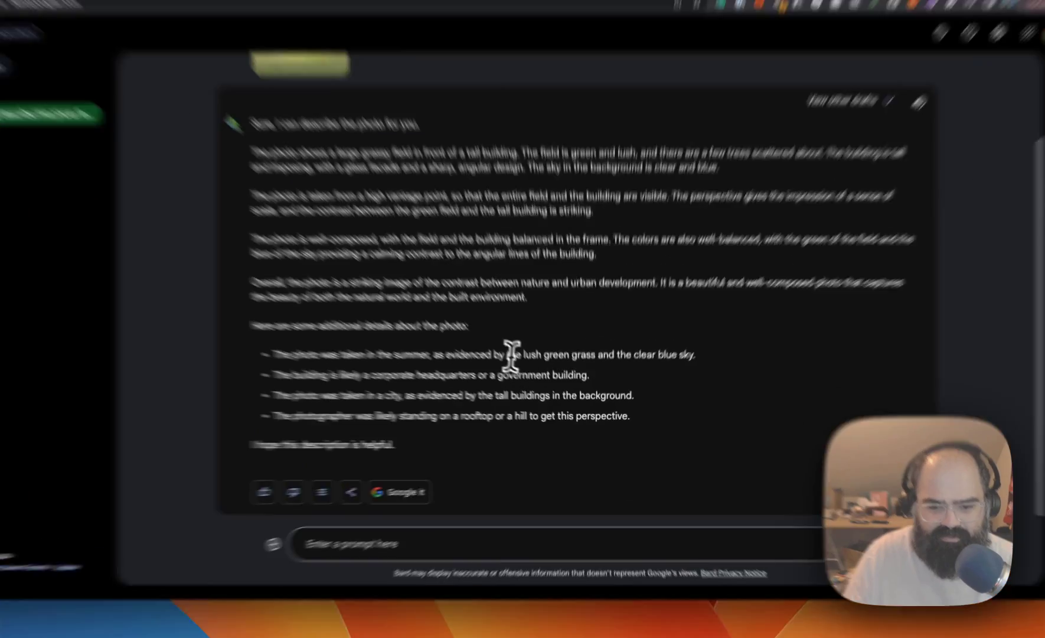
{"action": "left_click_drag", "start_coordinate": [530, 377], "coordinate": [640, 382]}
{"action": "left_click_drag", "start_coordinate": [674, 325], "coordinate": [746, 304]}
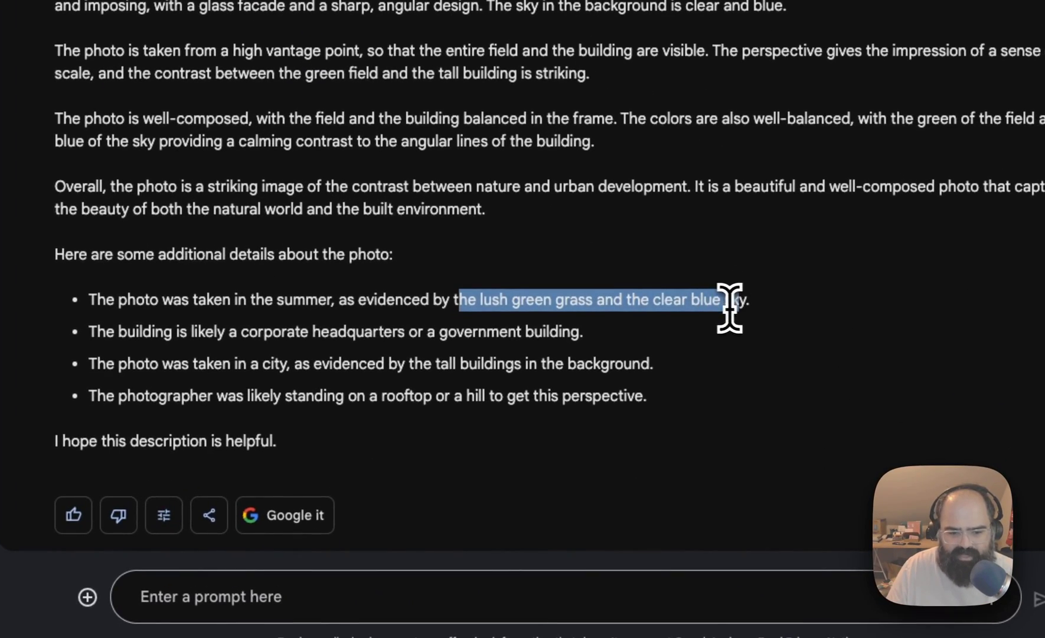
{"action": "left_click_drag", "start_coordinate": [258, 331], "coordinate": [518, 337]}
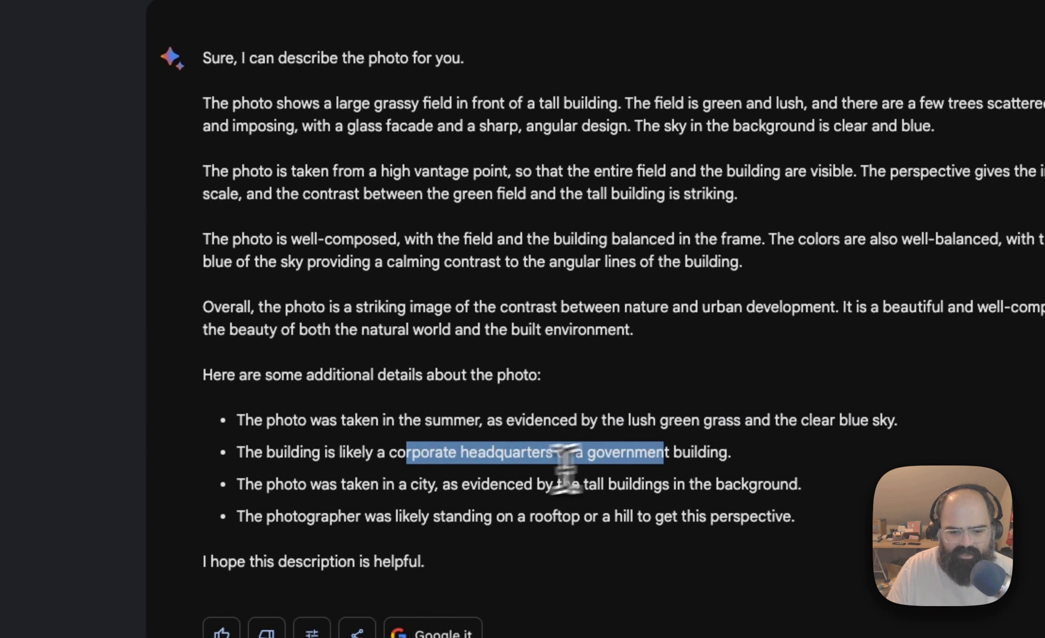
{"action": "left_click", "coordinate": [378, 486]}
{"action": "left_click_drag", "start_coordinate": [355, 485], "coordinate": [737, 485]}
Step: Reopen the photo full size, close it, highlight the rooftop or hill phrase, and reopen it
{"action": "scroll", "coordinate": [723, 502], "scroll_direction": "up", "scroll_amount": 3}
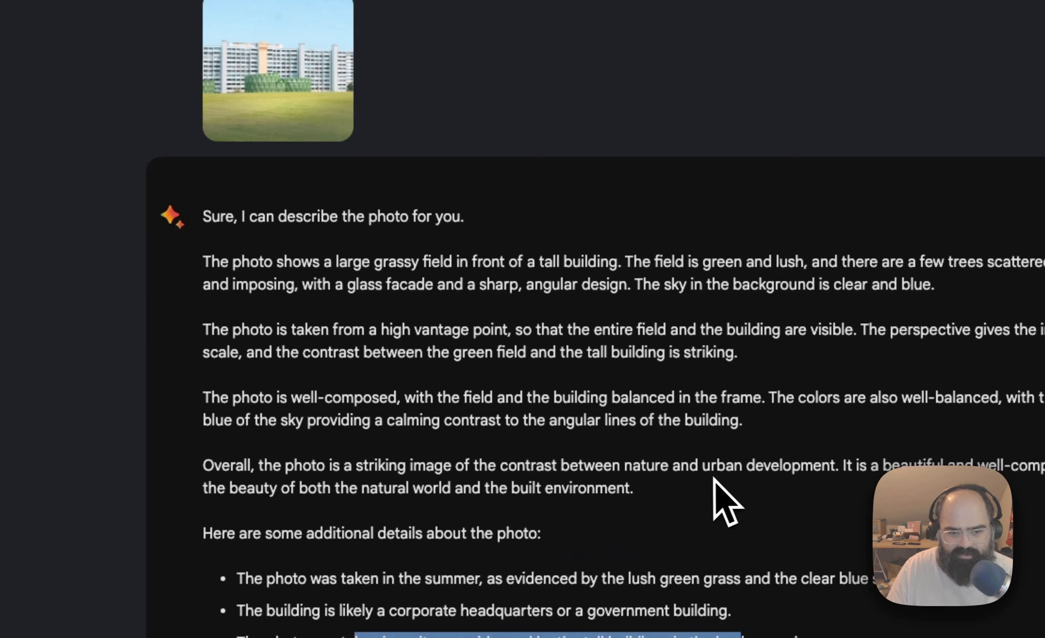
{"action": "left_click", "coordinate": [269, 133]}
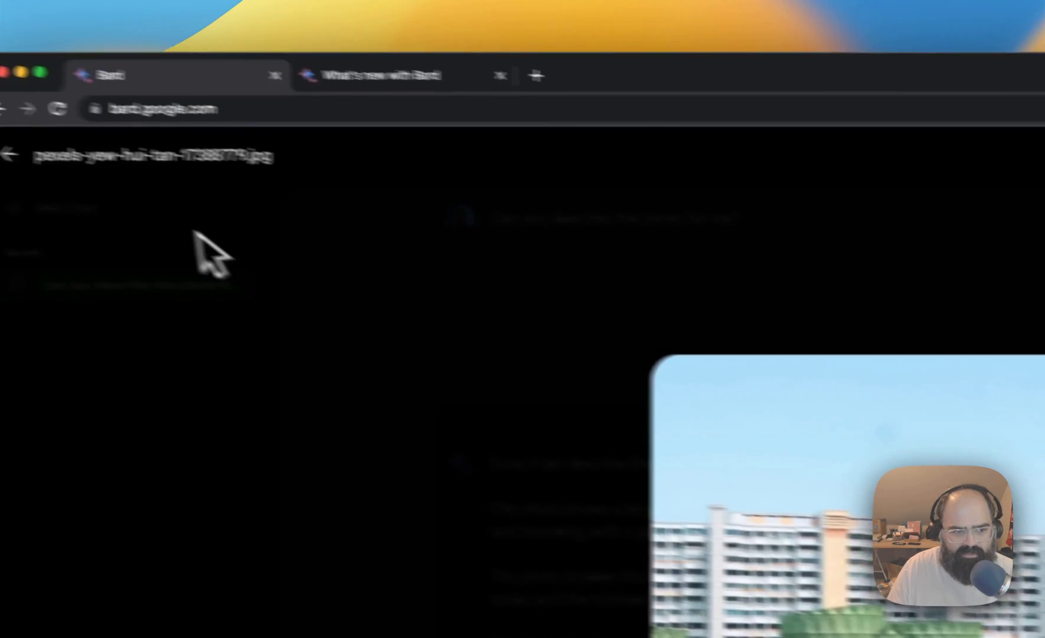
{"action": "left_click", "coordinate": [129, 193]}
{"action": "left_click", "coordinate": [462, 457]}
{"action": "left_click_drag", "start_coordinate": [463, 457], "coordinate": [695, 450]}
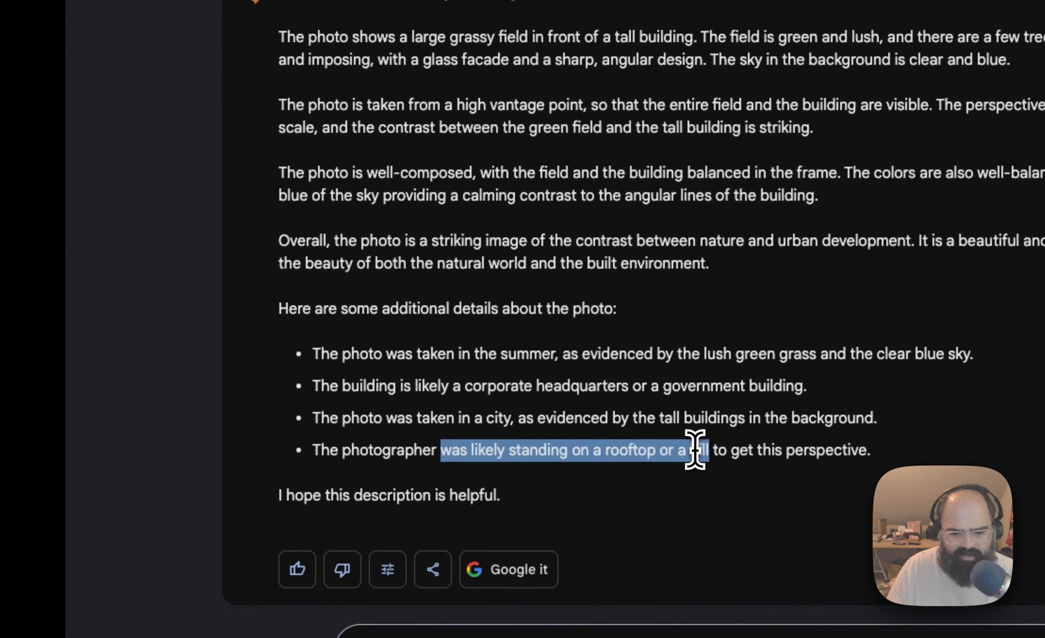
{"action": "scroll", "coordinate": [677, 448], "scroll_direction": "up", "scroll_amount": 3}
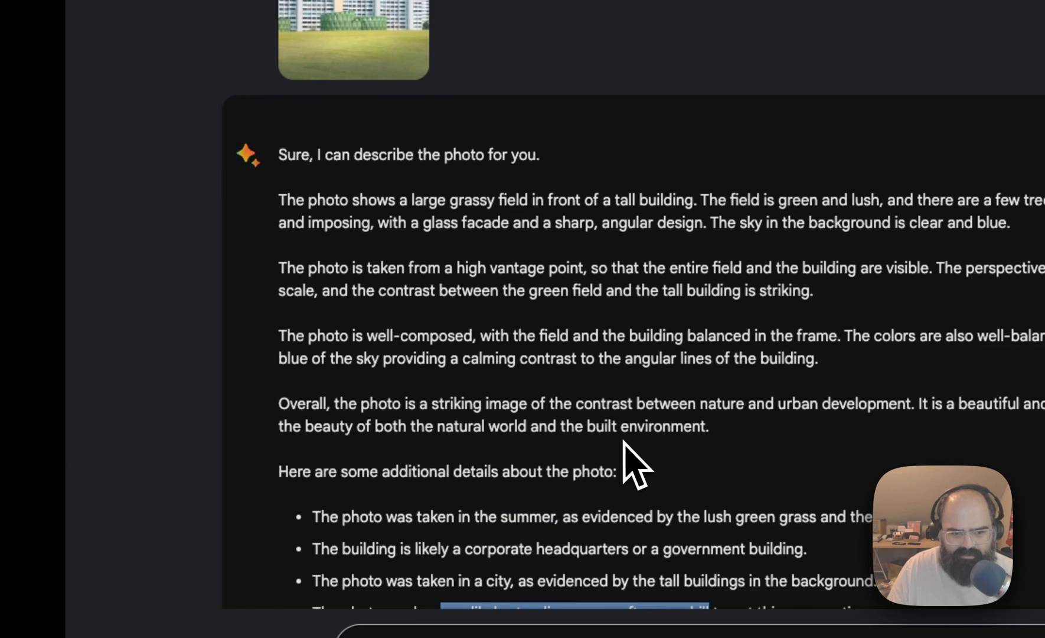
{"action": "left_click", "coordinate": [354, 35]}
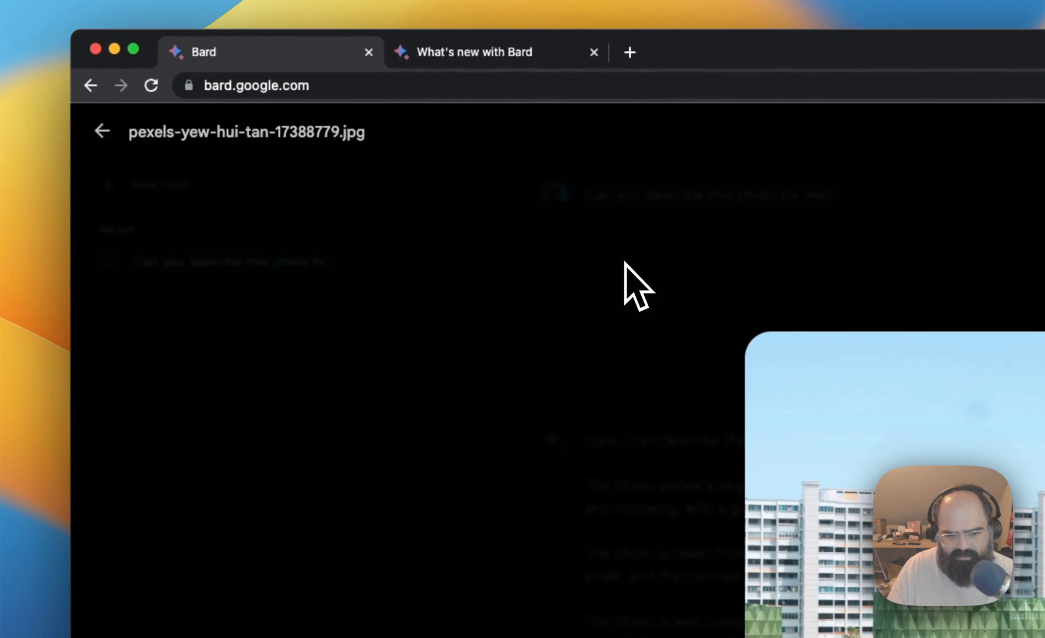
Step: Close the photo view and switch the reply to Draft 2
{"action": "key", "text": "Escape"}
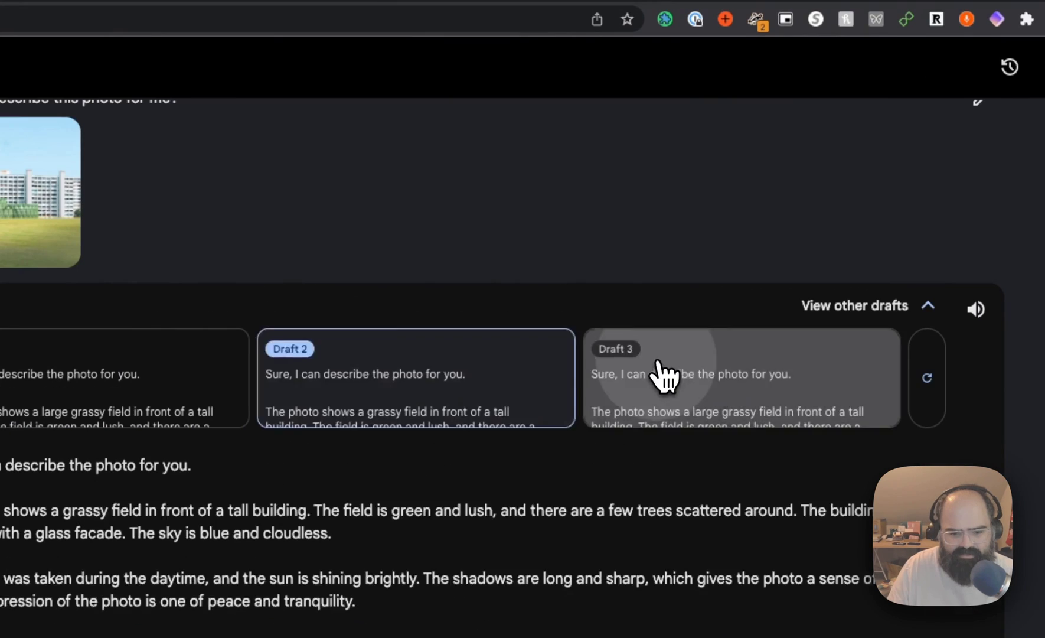
{"action": "left_click", "coordinate": [664, 373]}
{"action": "left_click", "coordinate": [362, 372]}
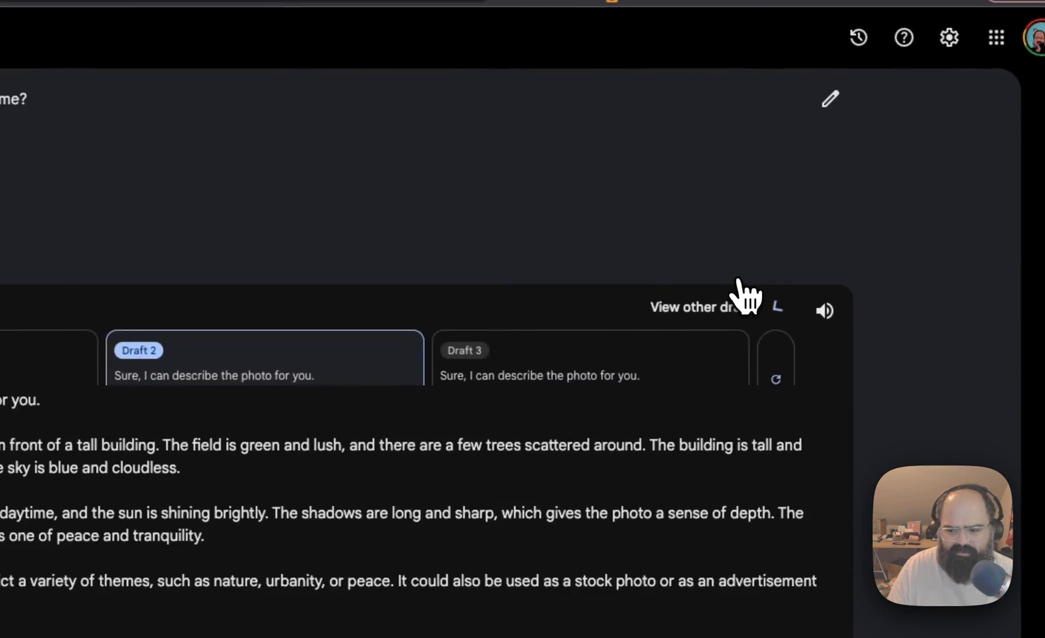
{"action": "left_click", "coordinate": [912, 305]}
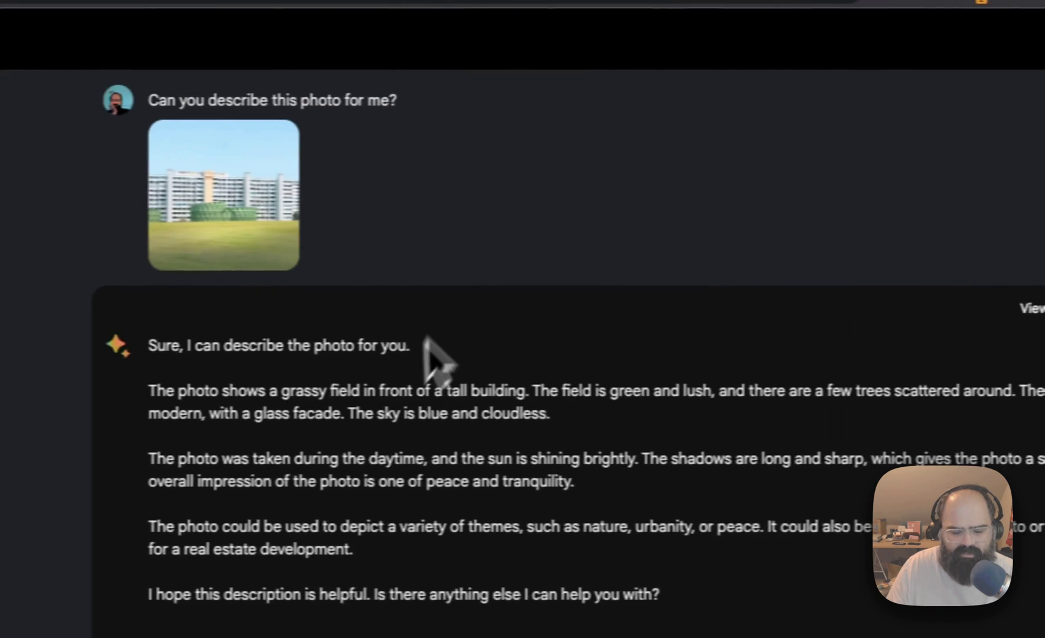
Step: Make the photo description Shorter through Modify response and select its new paragraph
{"action": "left_click", "coordinate": [531, 461]}
{"action": "left_click", "coordinate": [572, 231]}
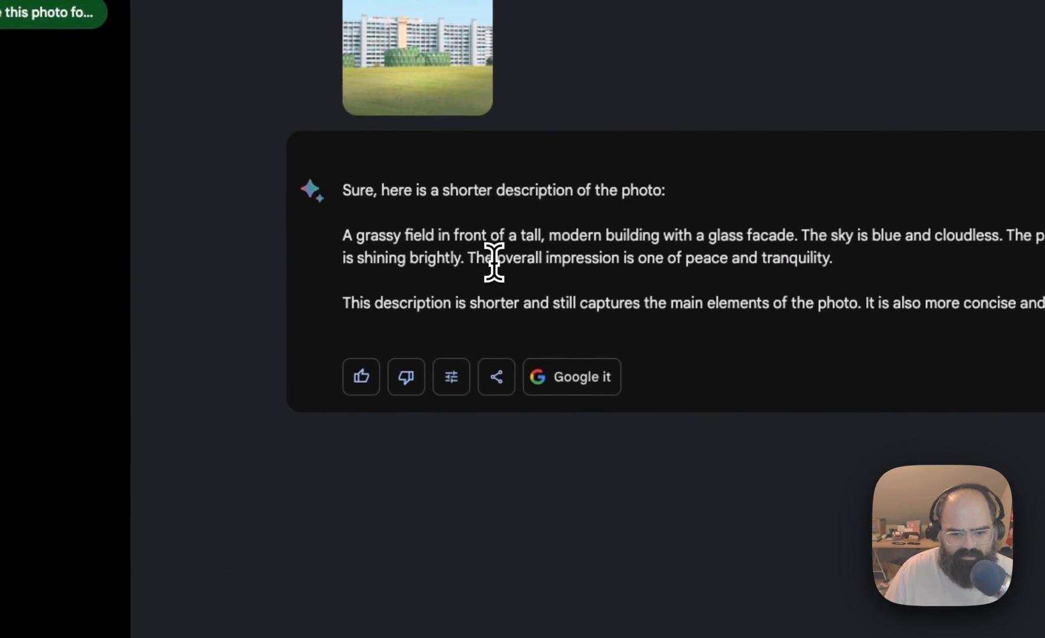
{"action": "triple_click", "coordinate": [428, 297]}
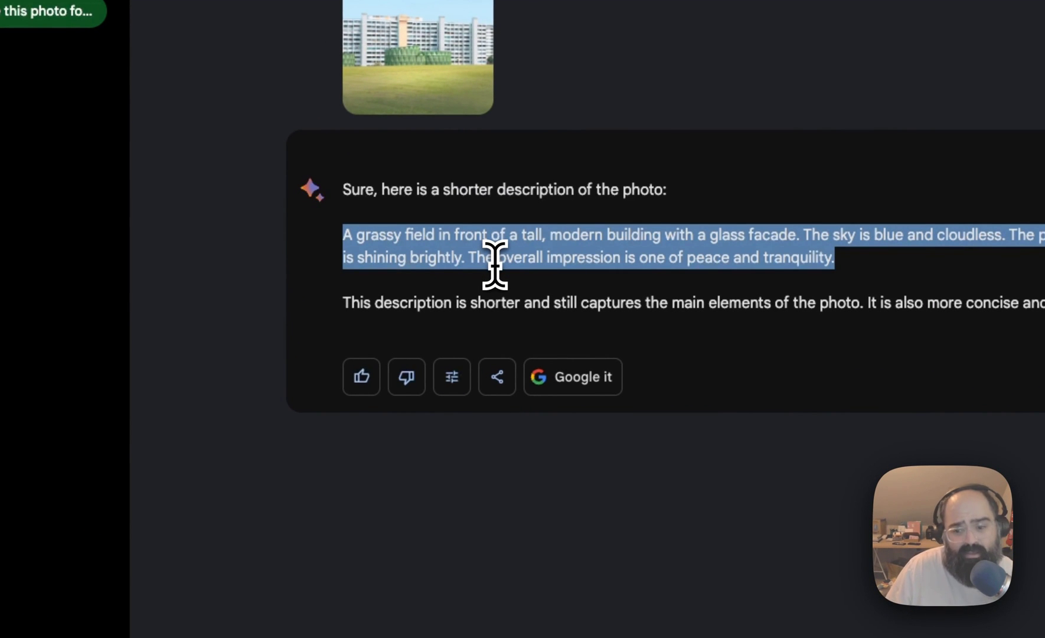
{"action": "left_click", "coordinate": [436, 517]}
Step: Ask 'Can you give me hex colors from the photos?' and review the Building colour line
{"action": "type", "text": "Can you give me h"}
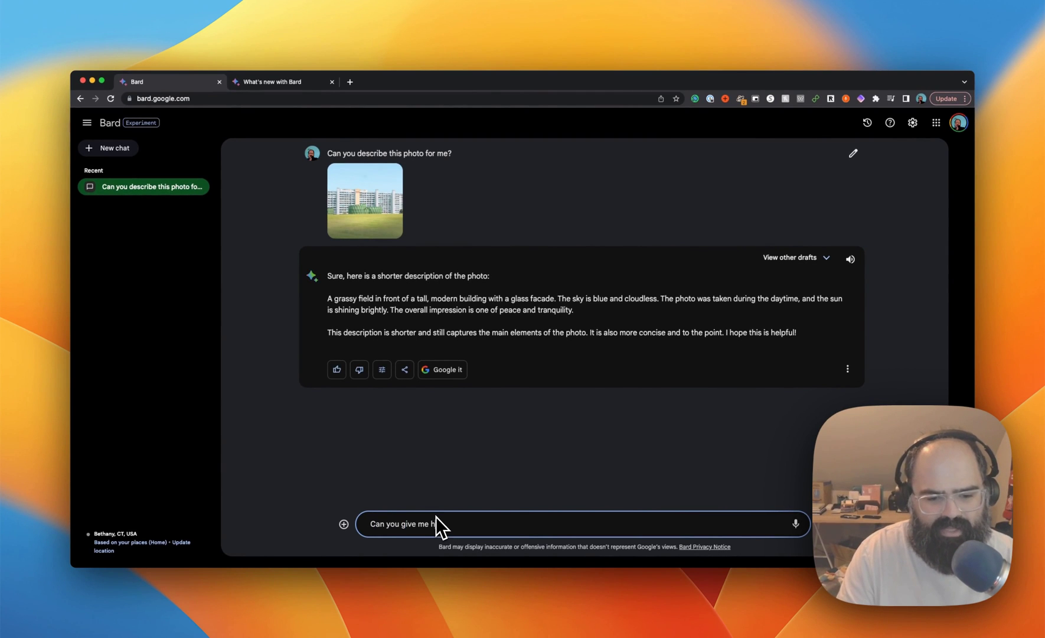
{"action": "type", "text": "ex colors from the phot"}
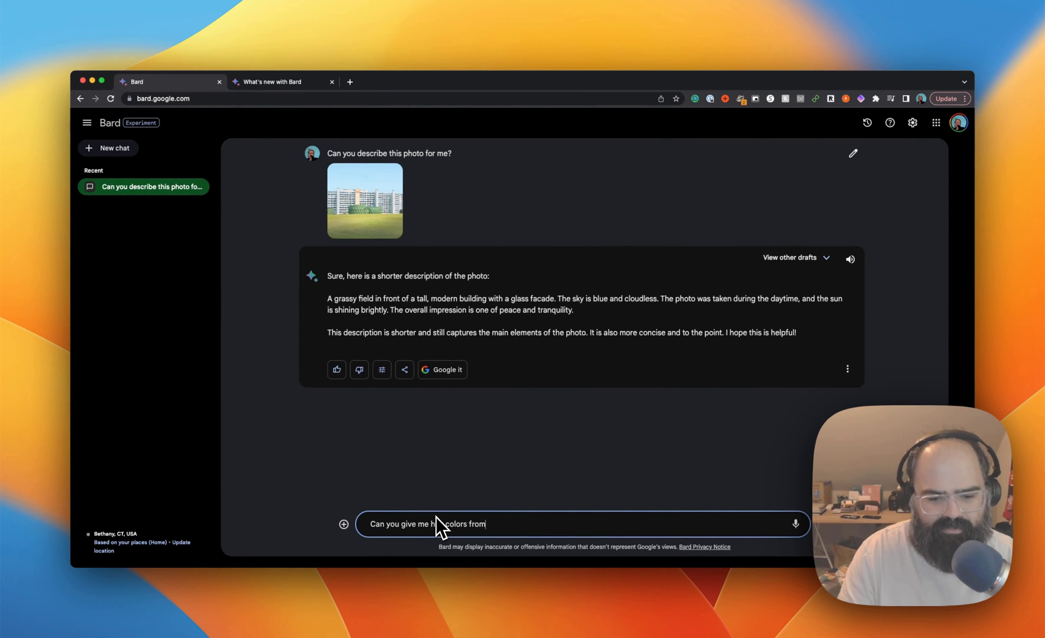
{"action": "type", "text": "os?"}
{"action": "key", "text": "Return"}
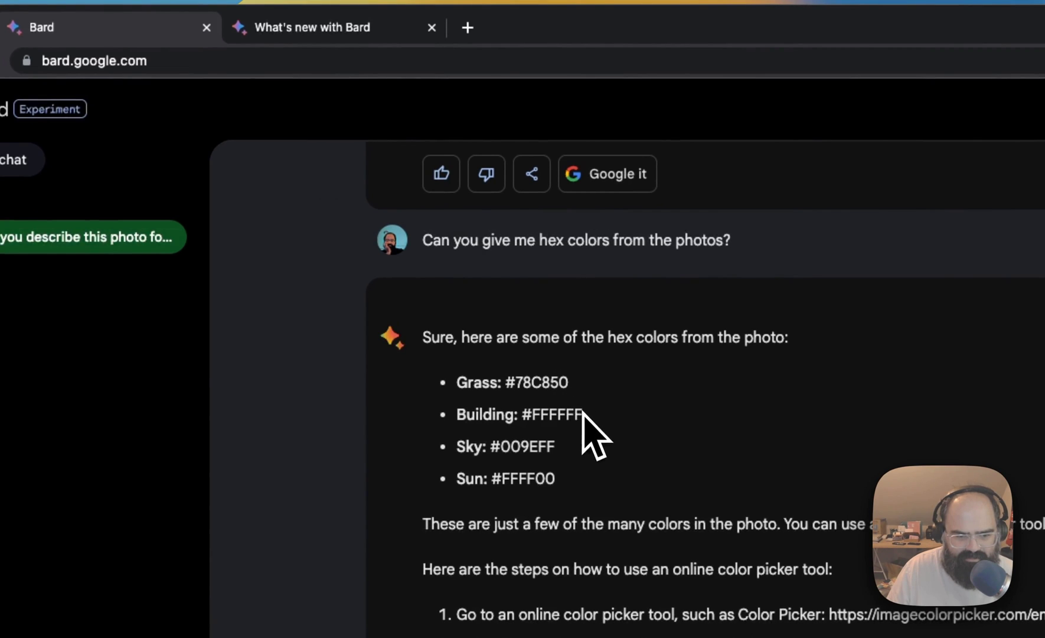
{"action": "triple_click", "coordinate": [495, 411]}
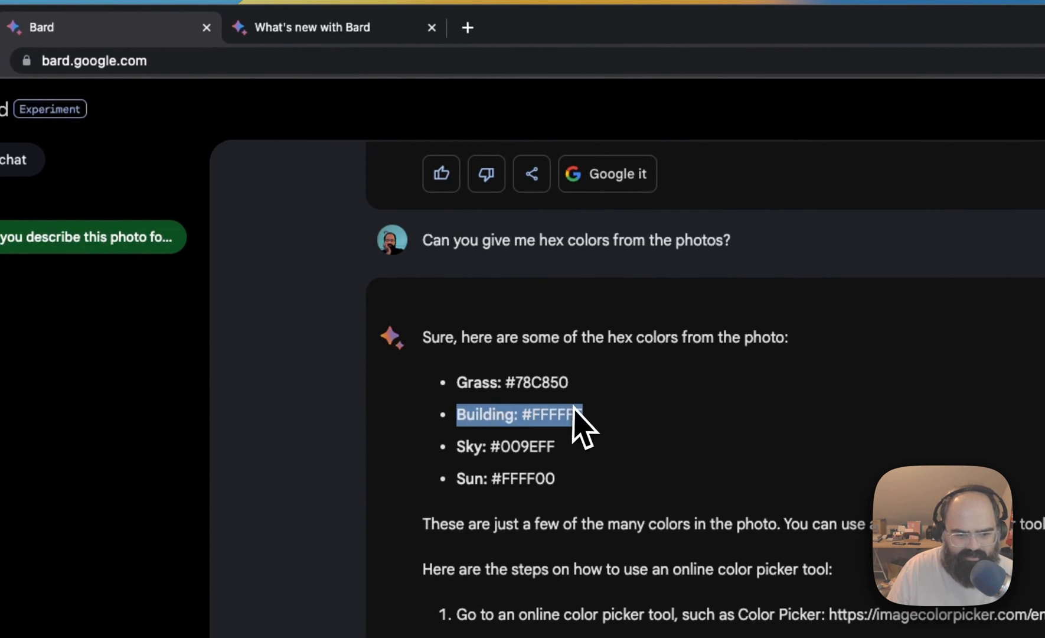
{"action": "left_click", "coordinate": [535, 441]}
Step: Paste the grass code #78C850 into the prompt and begin 'can you show me what th' before it
{"action": "left_click_drag", "start_coordinate": [506, 384], "coordinate": [558, 381]}
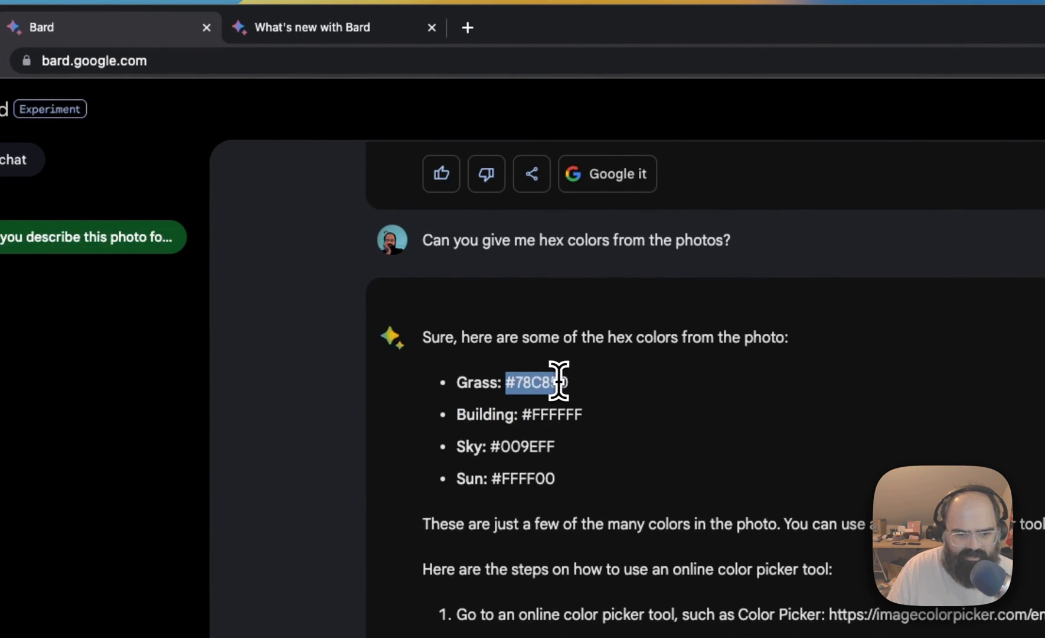
{"action": "key", "text": "super+t"}
{"action": "left_click", "coordinate": [182, 40]}
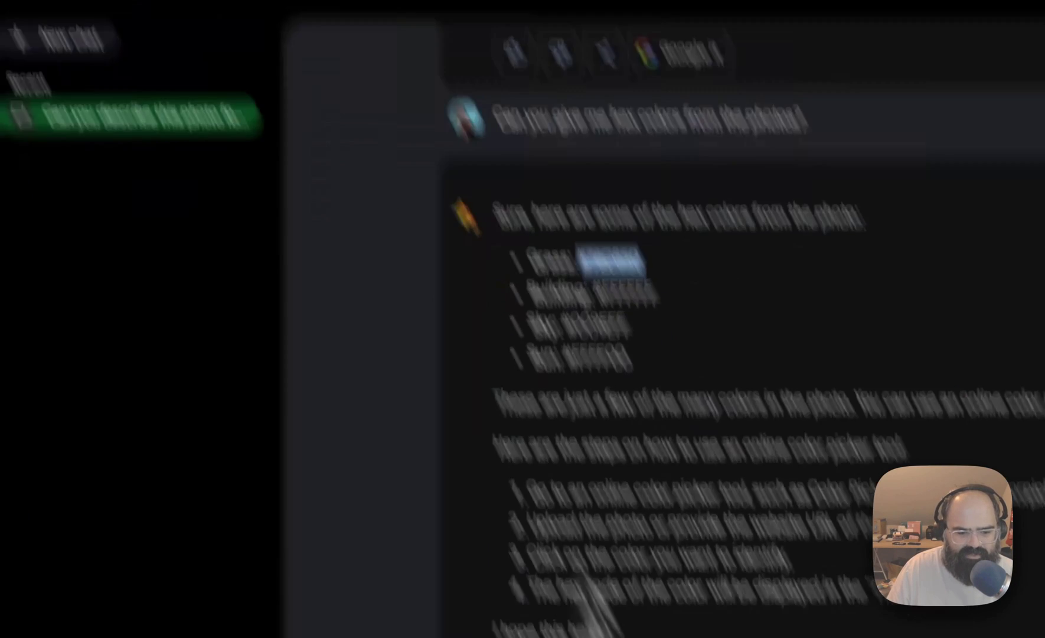
{"action": "type", "text": "#78C850"}
{"action": "key", "text": "super+Left"}
{"action": "type", "text": "can you show me wh"}
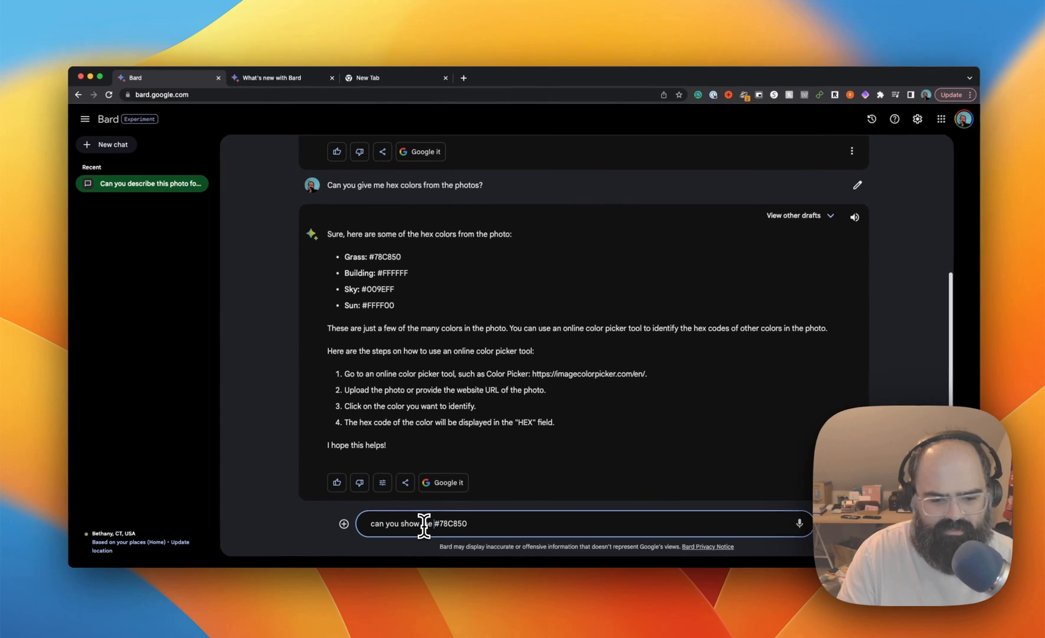
{"action": "type", "text": "at this hex color look slike"}
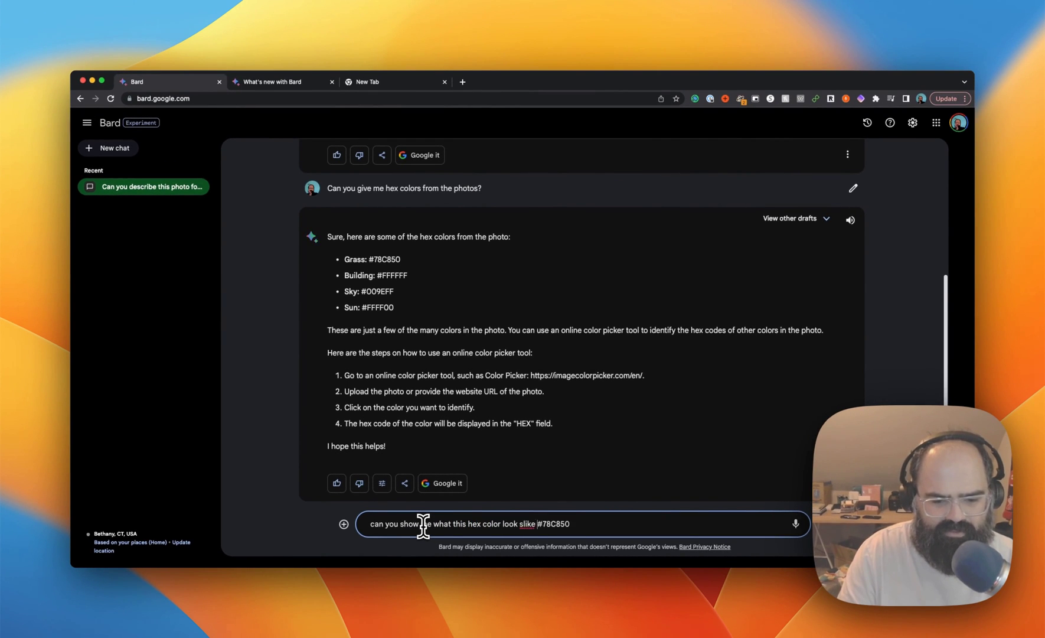
Step: Send the question about what #78C850 looks like and review Bard's answer
{"action": "key", "text": "Return"}
{"action": "scroll", "coordinate": [445, 421], "scroll_direction": "down", "scroll_amount": 10}
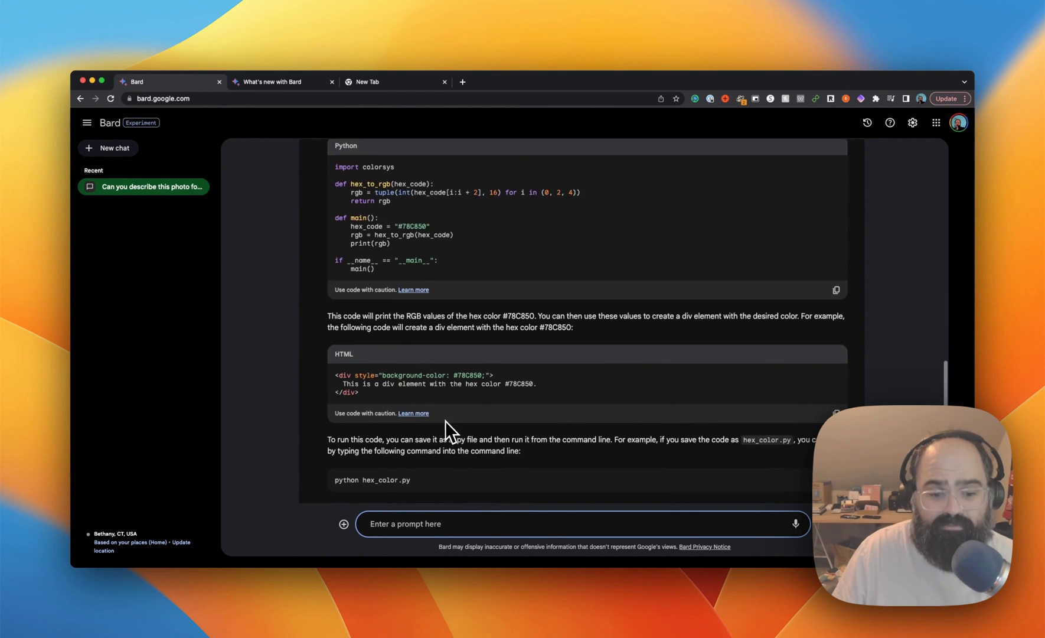
{"action": "scroll", "coordinate": [460, 460], "scroll_direction": "up", "scroll_amount": 10}
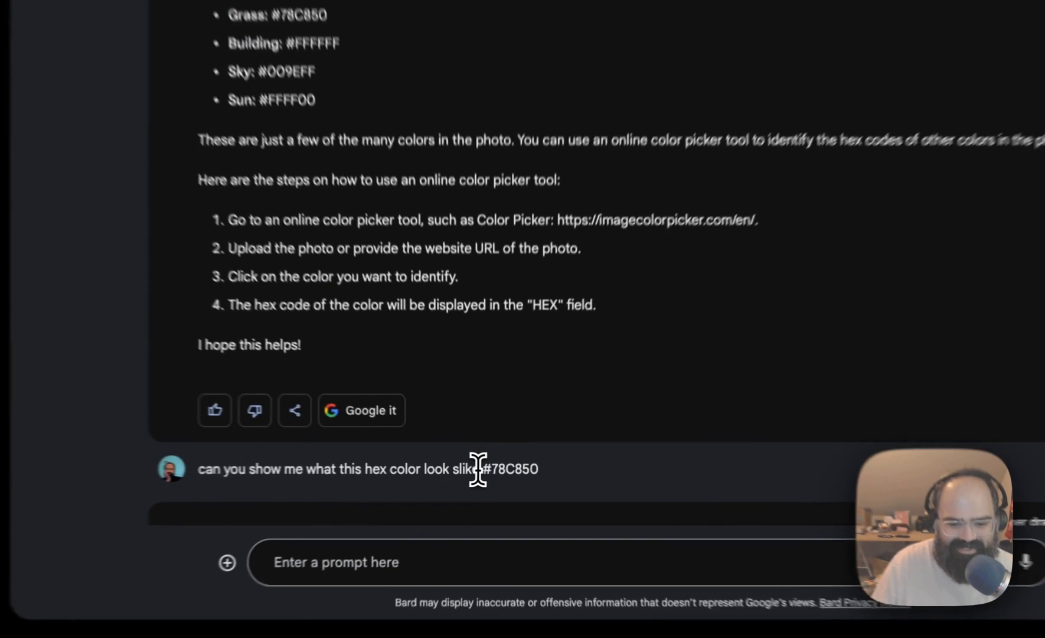
Step: Web-search #78C850 in a new tab, close it, and select the earlier hex colours question
{"action": "left_click_drag", "start_coordinate": [481, 468], "coordinate": [479, 47]}
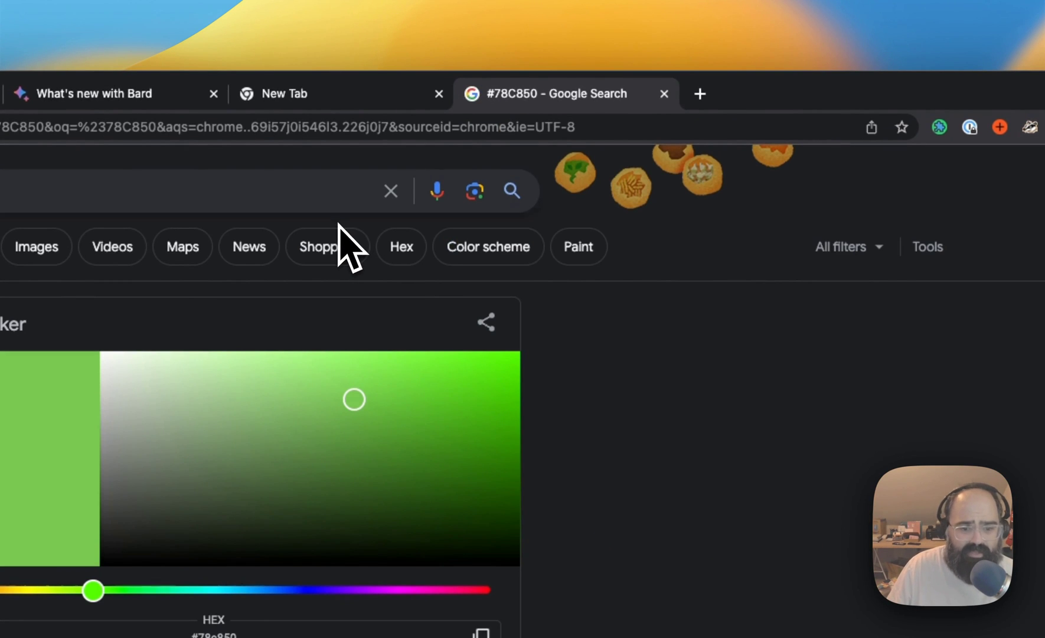
{"action": "left_click", "coordinate": [664, 94]}
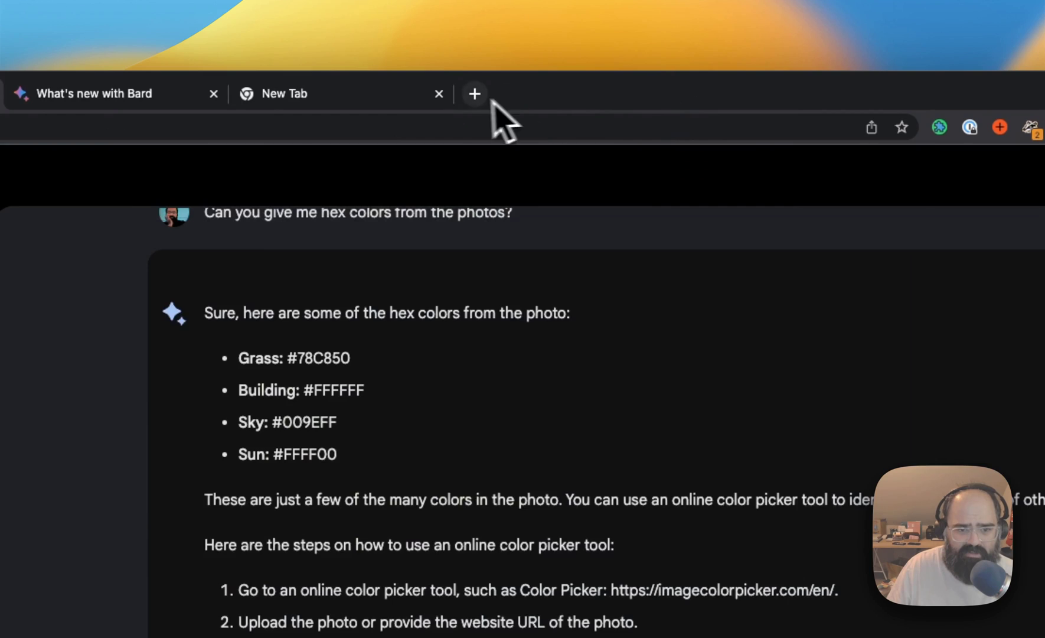
{"action": "scroll", "coordinate": [565, 313], "scroll_direction": "up", "scroll_amount": 5}
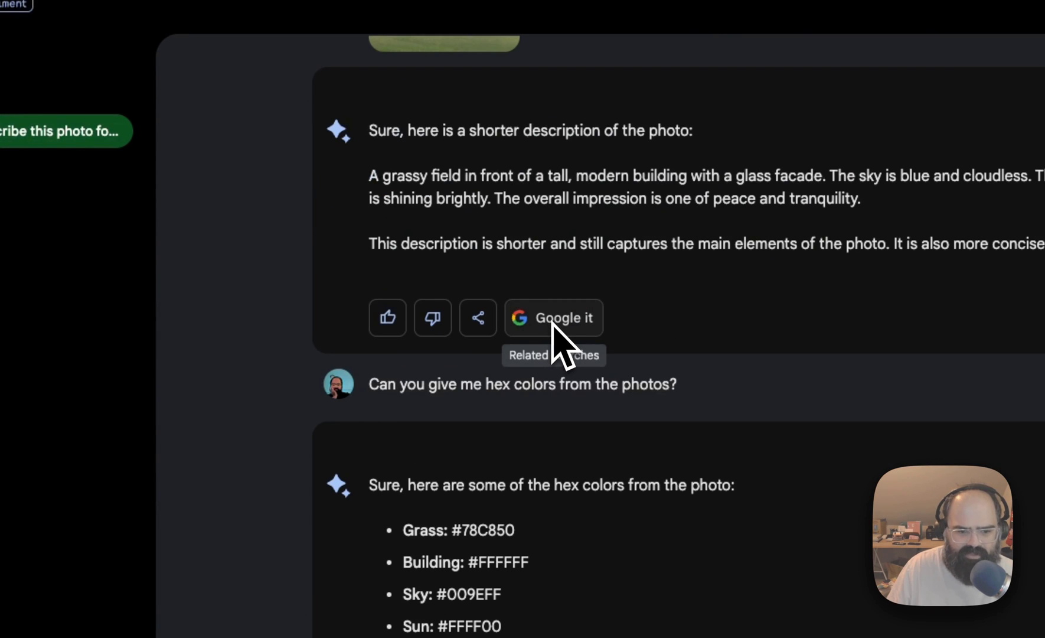
{"action": "triple_click", "coordinate": [458, 378]}
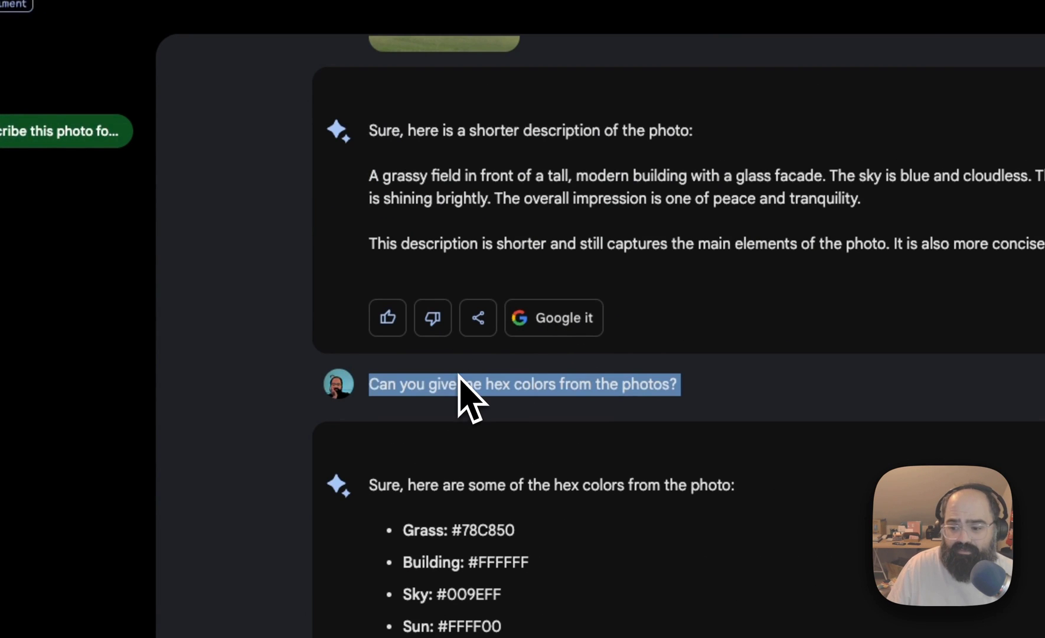
{"action": "scroll", "coordinate": [466, 395], "scroll_direction": "up", "scroll_amount": 3}
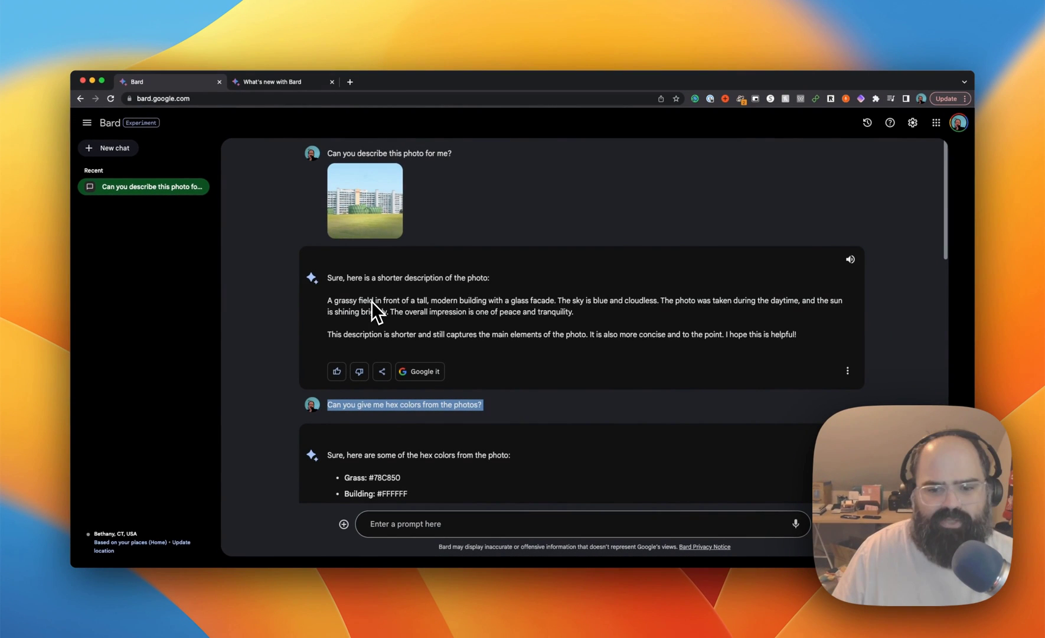
{"action": "scroll", "coordinate": [371, 291], "scroll_direction": "down", "scroll_amount": 15}
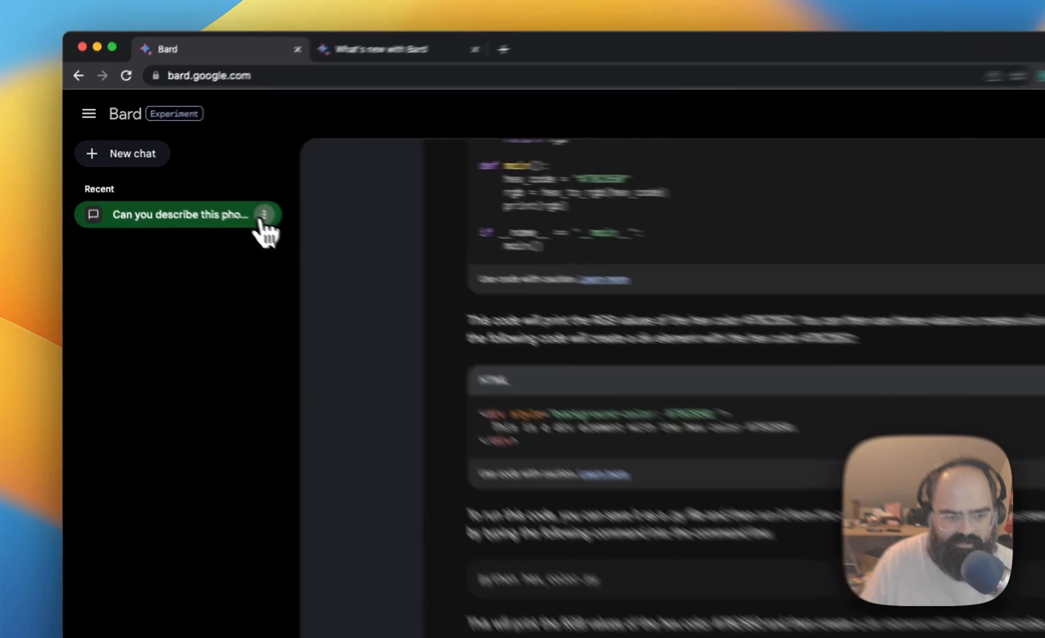
Step: Delete the photo chat from the chat list
{"action": "left_click", "coordinate": [198, 186]}
{"action": "left_click", "coordinate": [247, 228]}
{"action": "left_click", "coordinate": [928, 600]}
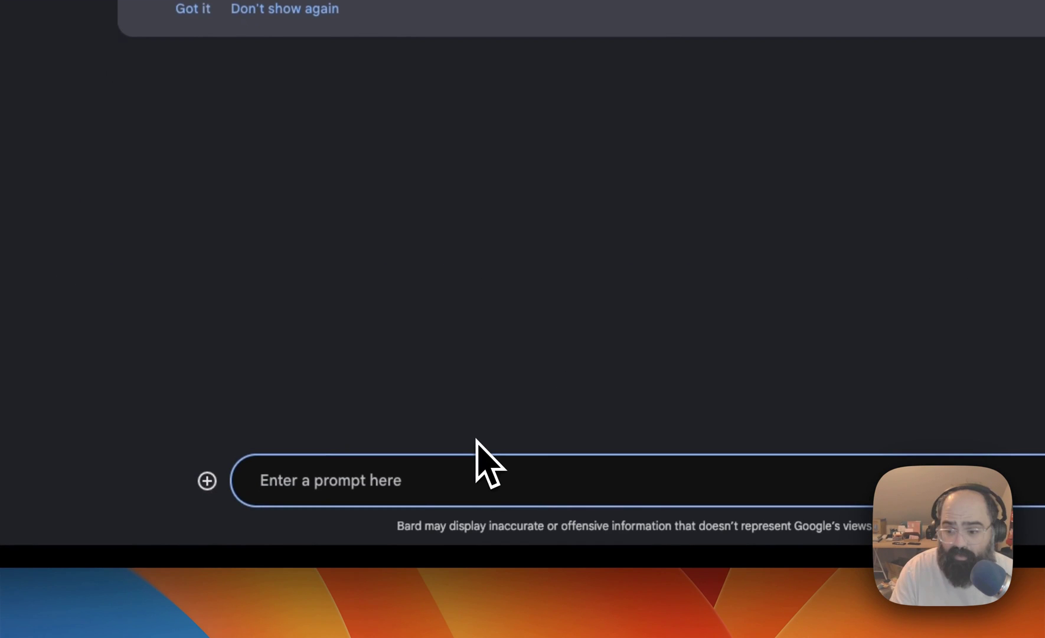
Step: Ask Bard for a Python script using the SerpAPI to search Bing for coffee
{"action": "type", "text": "Can you write m"}
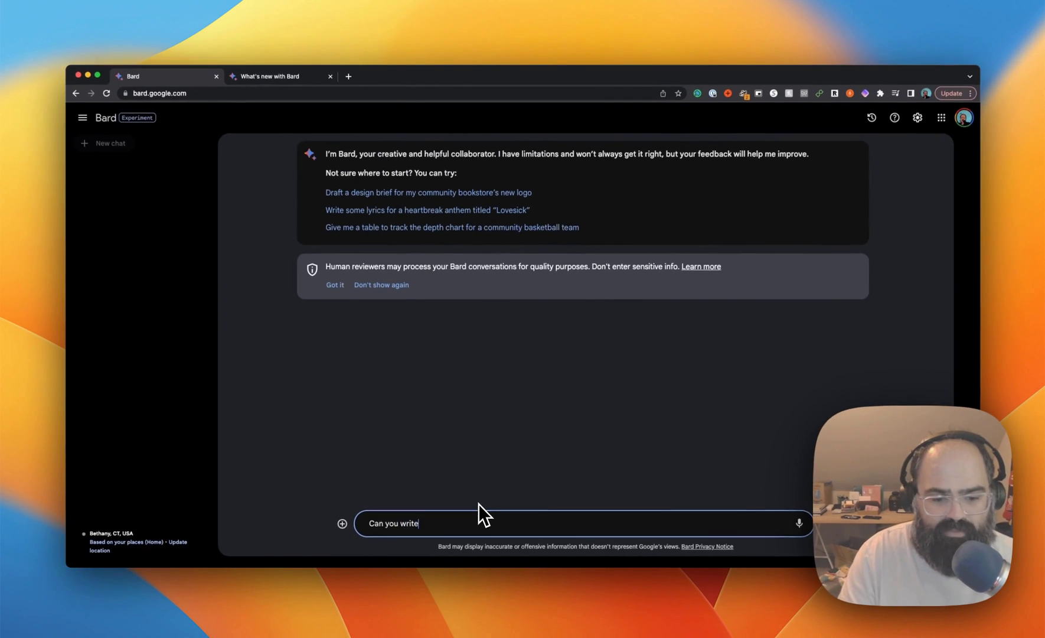
{"action": "type", "text": "e a c"}
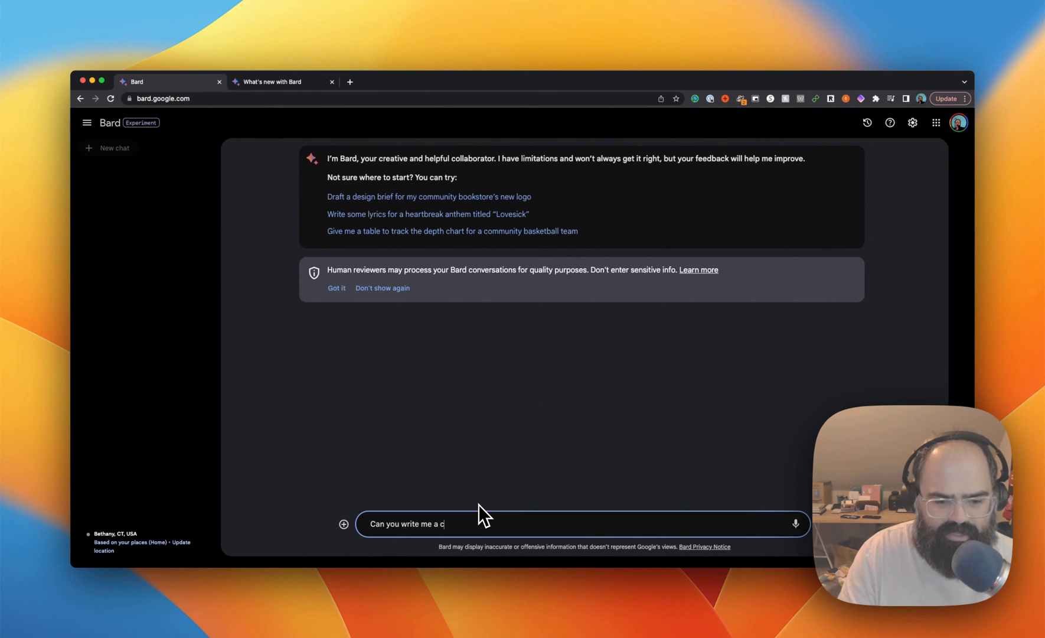
{"action": "key", "text": "BackSpace"}
{"action": "type", "text": "python scr"}
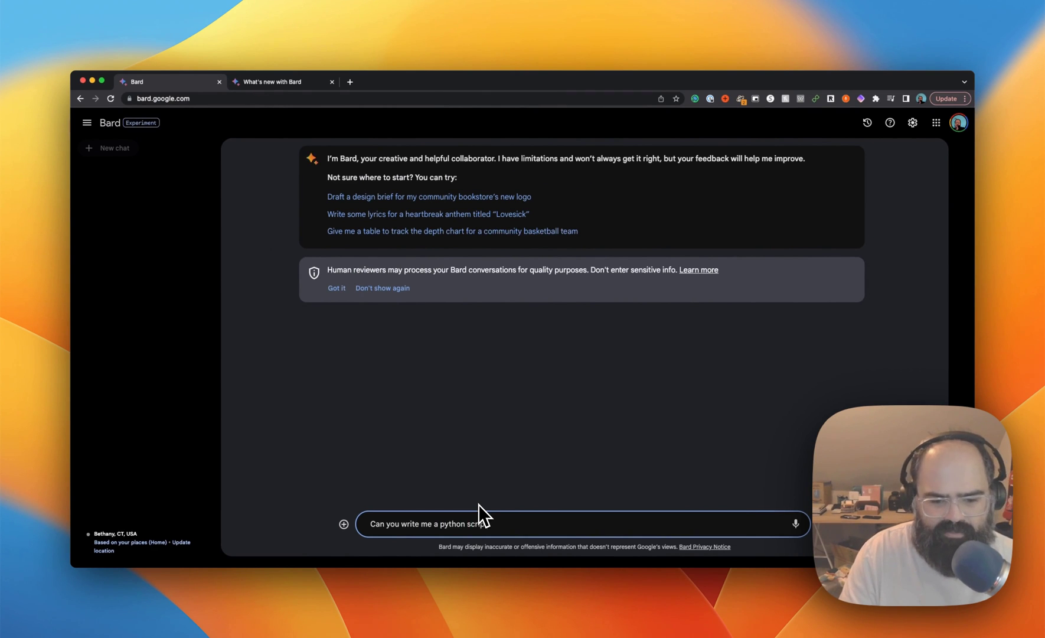
{"action": "type", "text": "ipt to use th"}
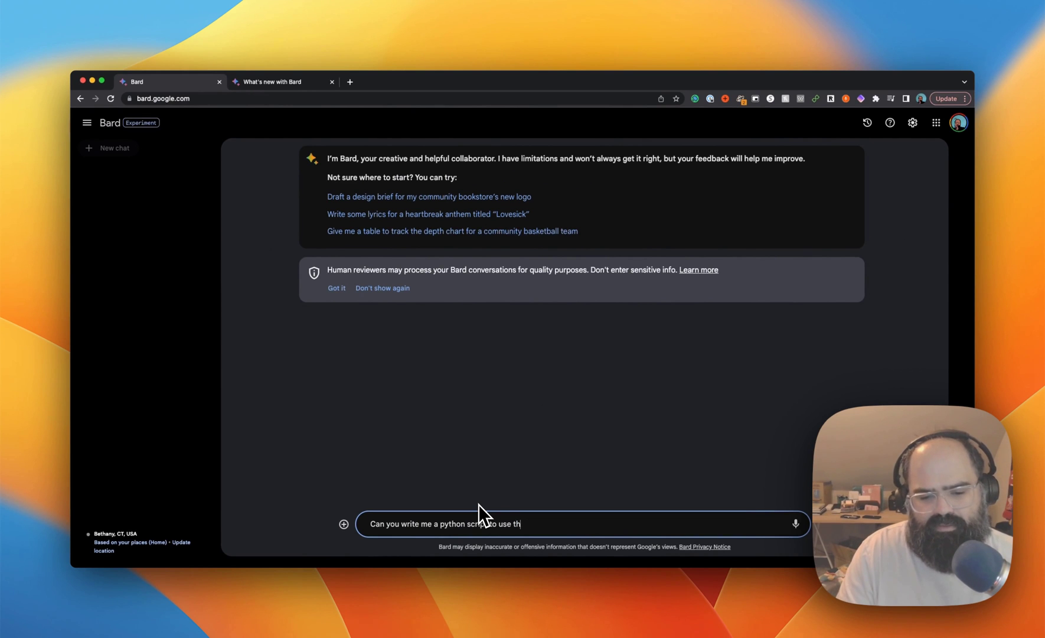
{"action": "type", "text": "e SerpAPI to "}
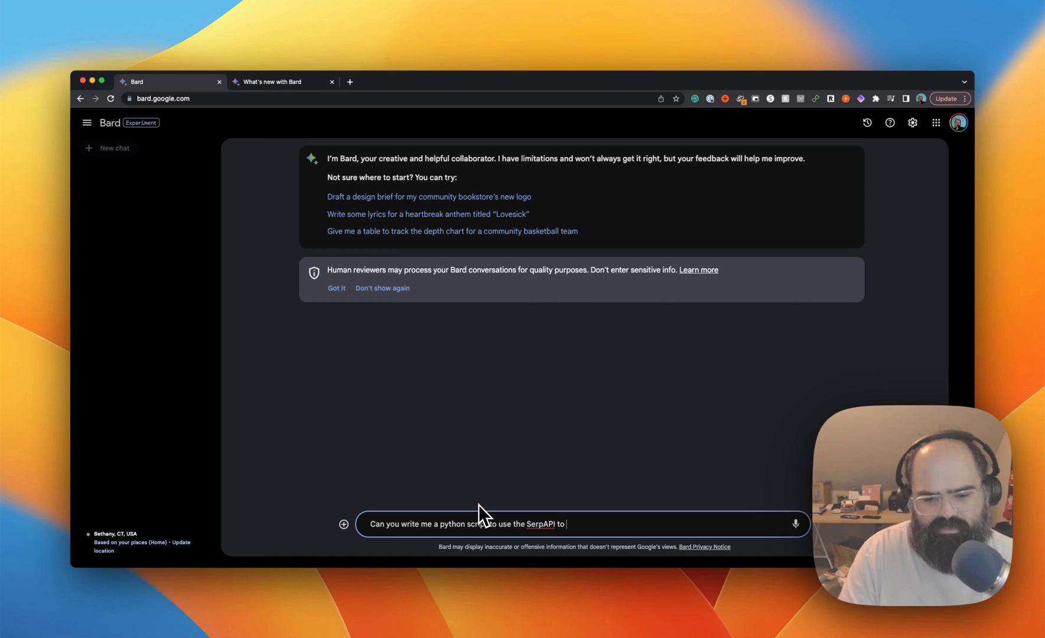
{"action": "type", "text": "seach"}
{"action": "key", "text": "BackSpace"}
{"action": "key", "text": "BackSpace"}
{"action": "key", "text": "BackSpace"}
{"action": "type", "text": "rch bing"}
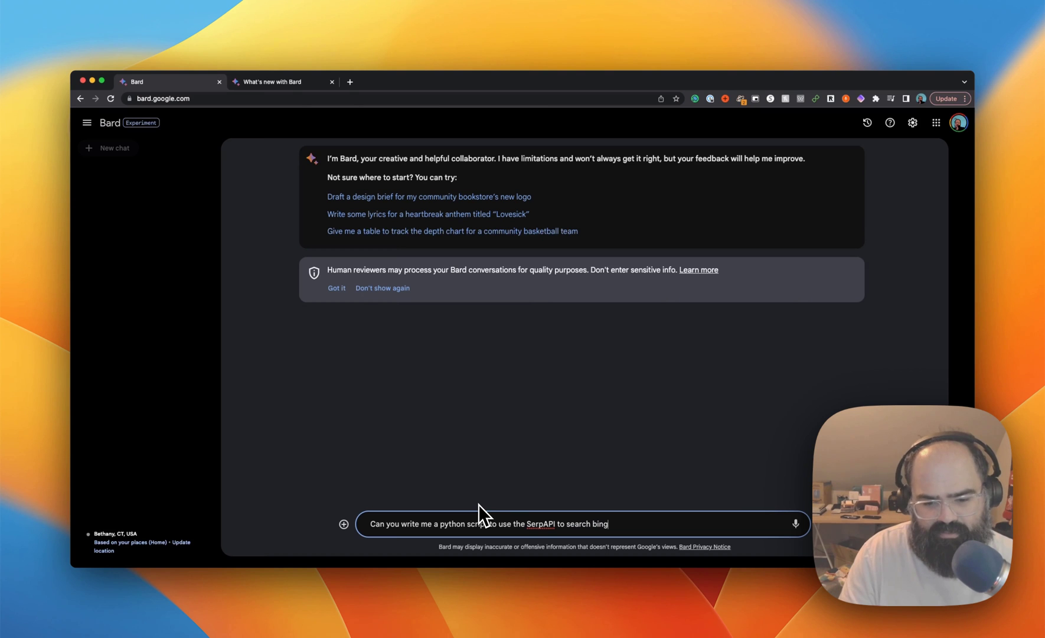
{"action": "type", "text": " for coff"}
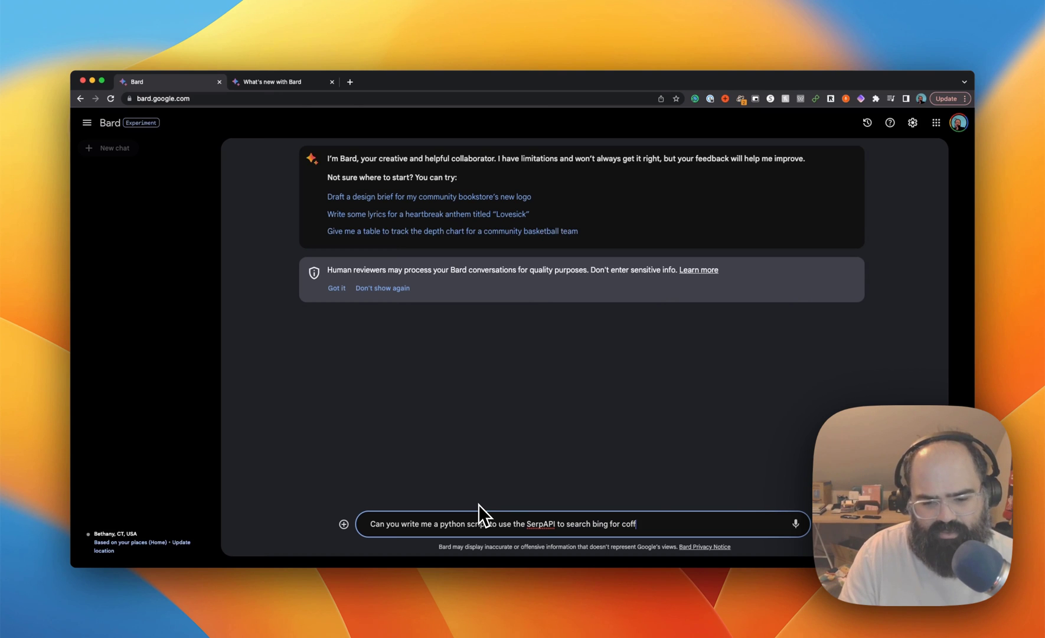
{"action": "type", "text": "ee?"}
{"action": "key", "text": "Return"}
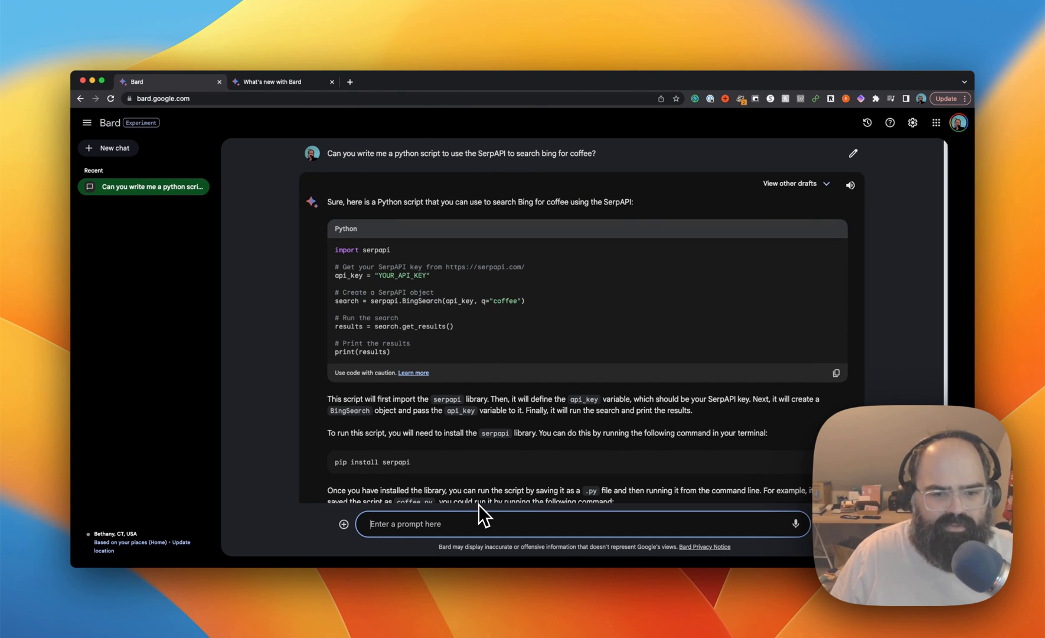
Step: Export the SerpAPI script to Replit, accepting the terms and continuing without upgrading
{"action": "double_click", "coordinate": [401, 462]}
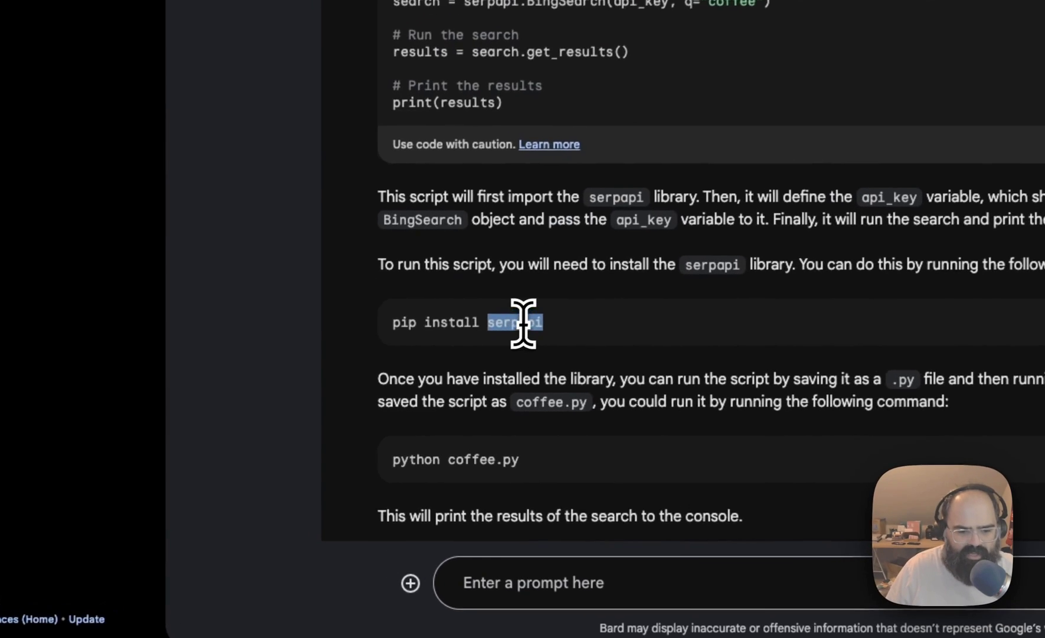
{"action": "scroll", "coordinate": [541, 343], "scroll_direction": "down", "scroll_amount": 3}
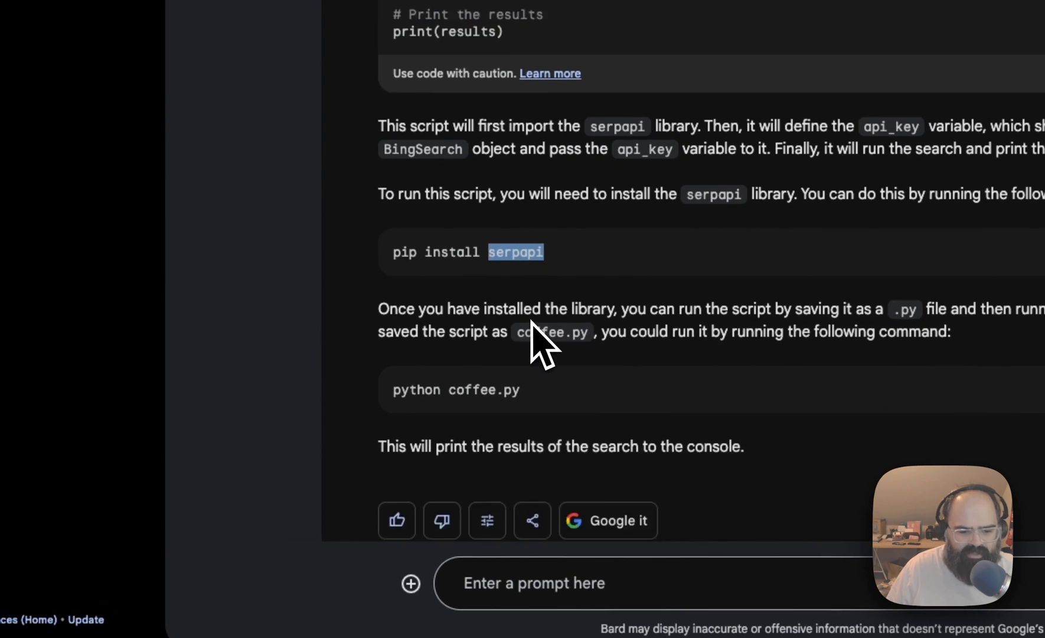
{"action": "scroll", "coordinate": [541, 336], "scroll_direction": "up", "scroll_amount": 2}
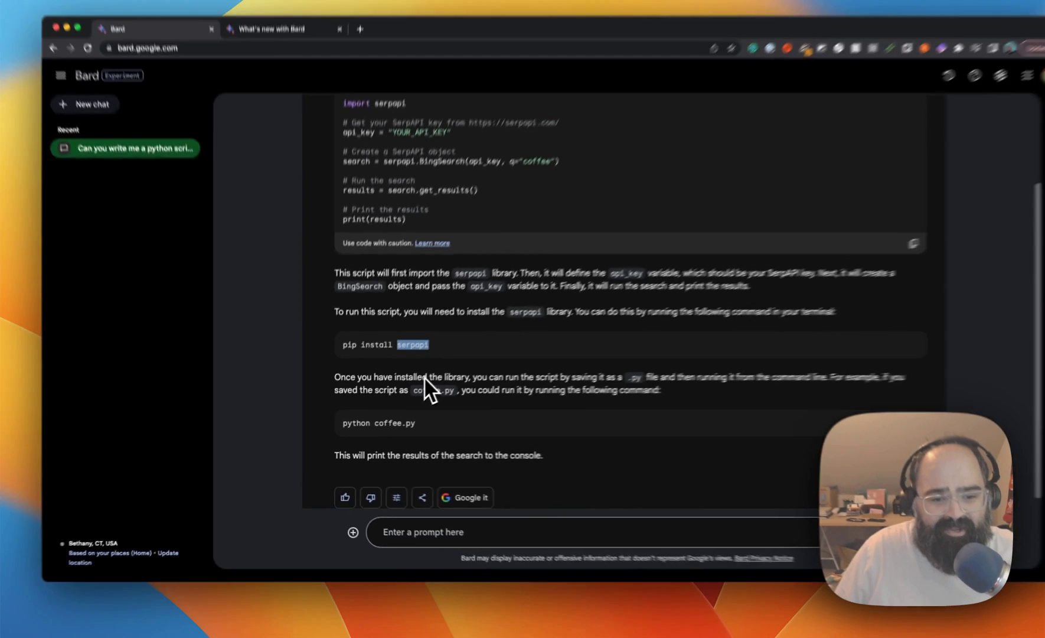
{"action": "scroll", "coordinate": [455, 296], "scroll_direction": "down", "scroll_amount": 1}
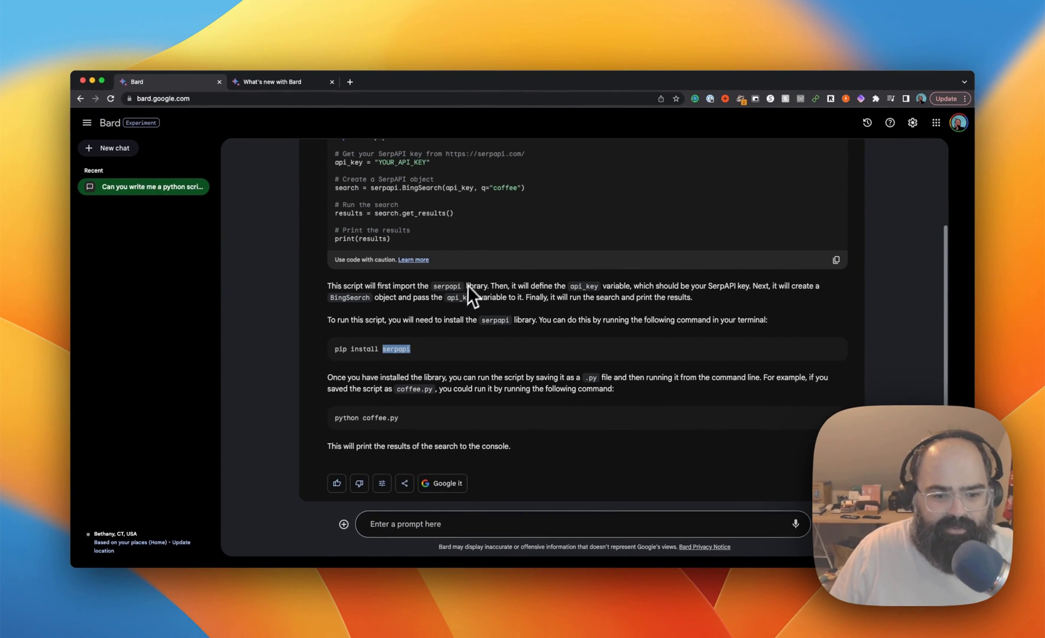
{"action": "left_click", "coordinate": [404, 483]}
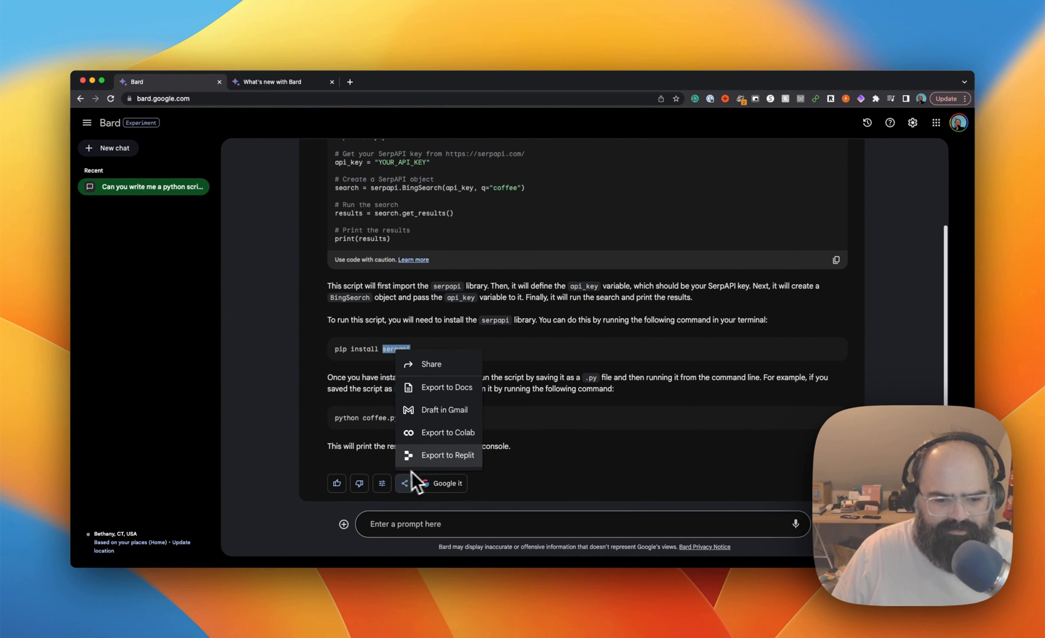
{"action": "left_click", "coordinate": [407, 465]}
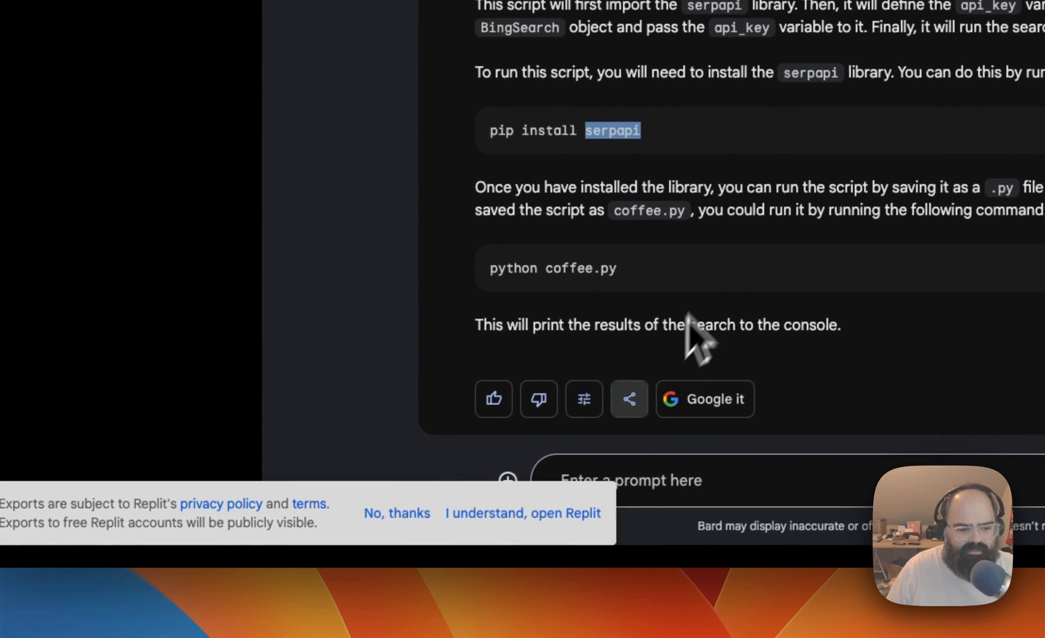
{"action": "left_click", "coordinate": [466, 512]}
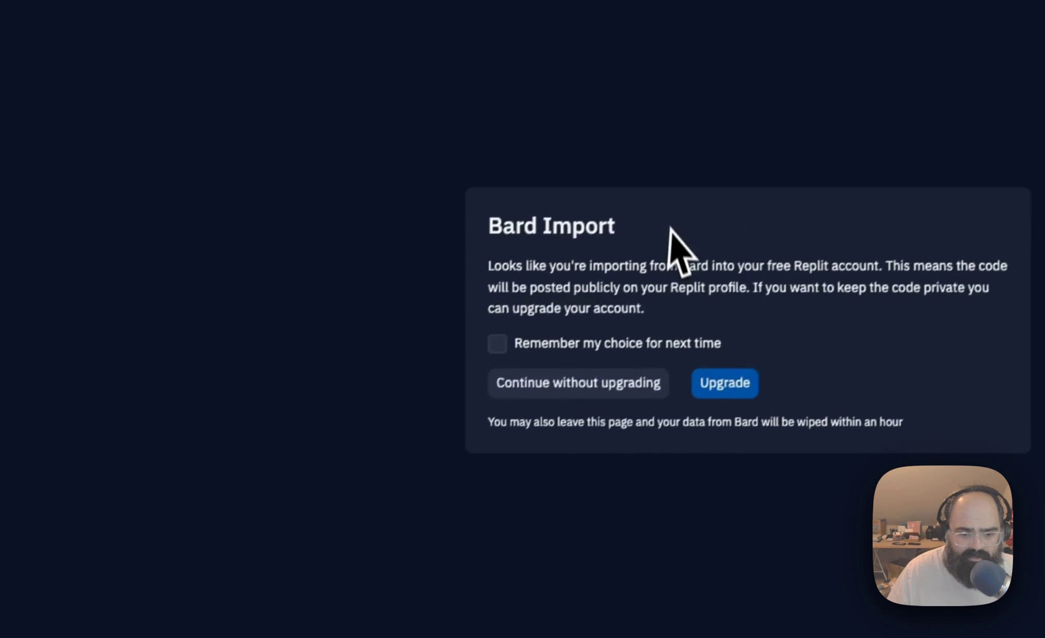
{"action": "left_click", "coordinate": [565, 406]}
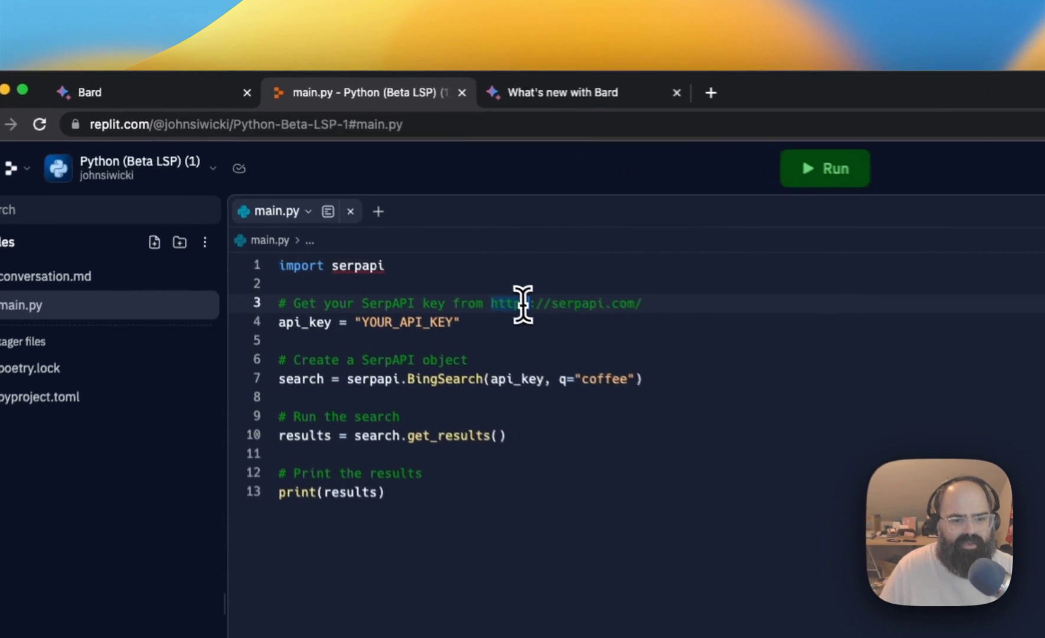
Step: Copy the serpapi.com address from line 3 of main.py and load it in a new tab
{"action": "left_click_drag", "start_coordinate": [347, 192], "coordinate": [426, 192]}
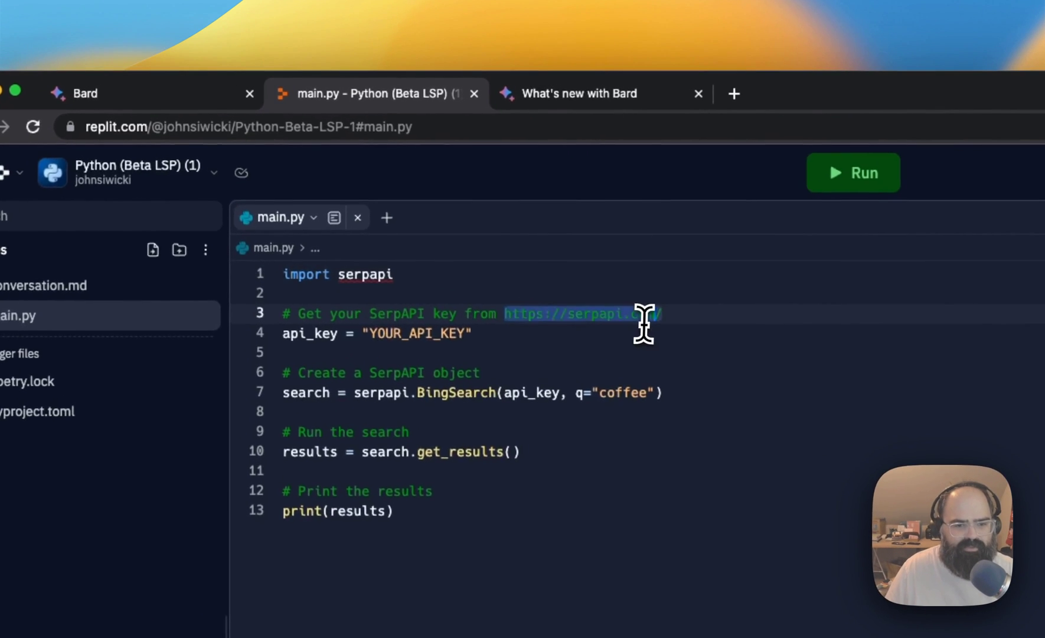
{"action": "key", "text": "super+c"}
{"action": "key", "text": "super+t"}
{"action": "key", "text": "super+v"}
{"action": "key", "text": "Return"}
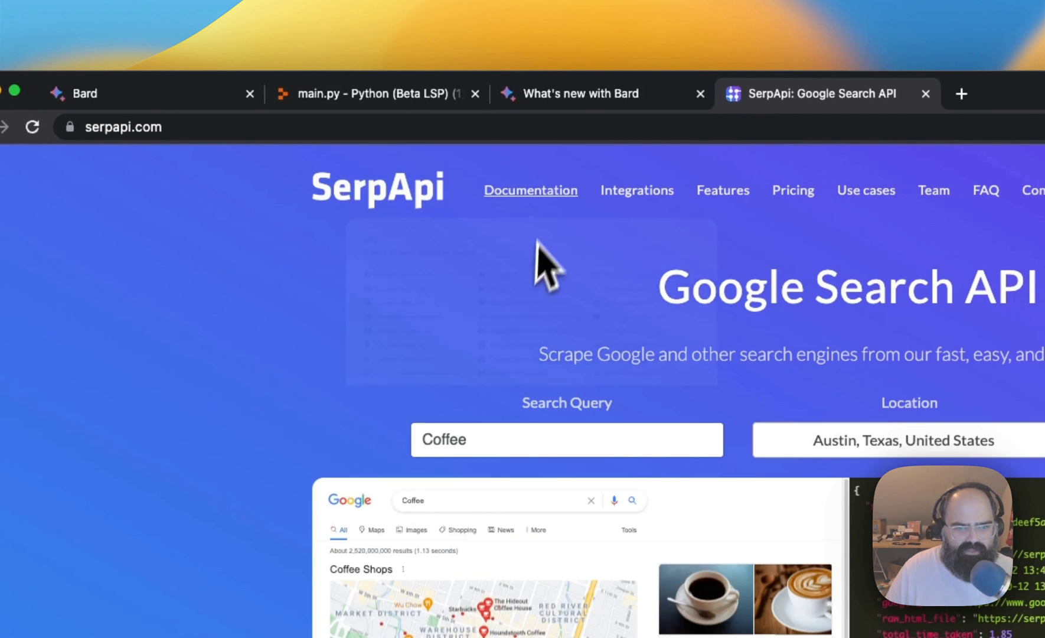
Step: Open the SerpApi Documentation and go to the Bing Search API page
{"action": "left_click", "coordinate": [532, 200]}
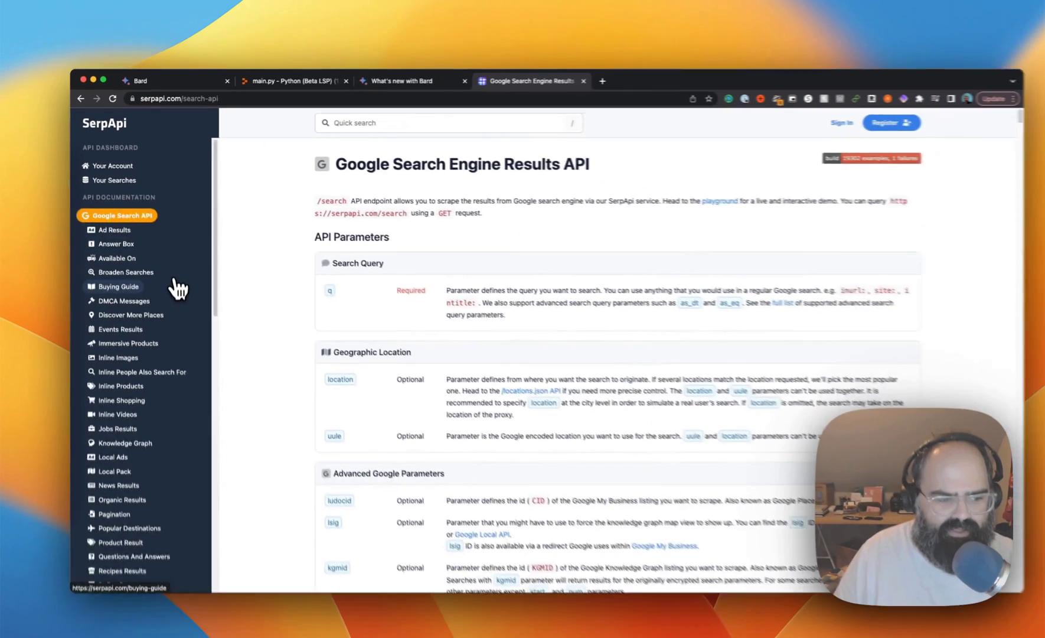
{"action": "scroll", "coordinate": [173, 283], "scroll_direction": "down", "scroll_amount": 10}
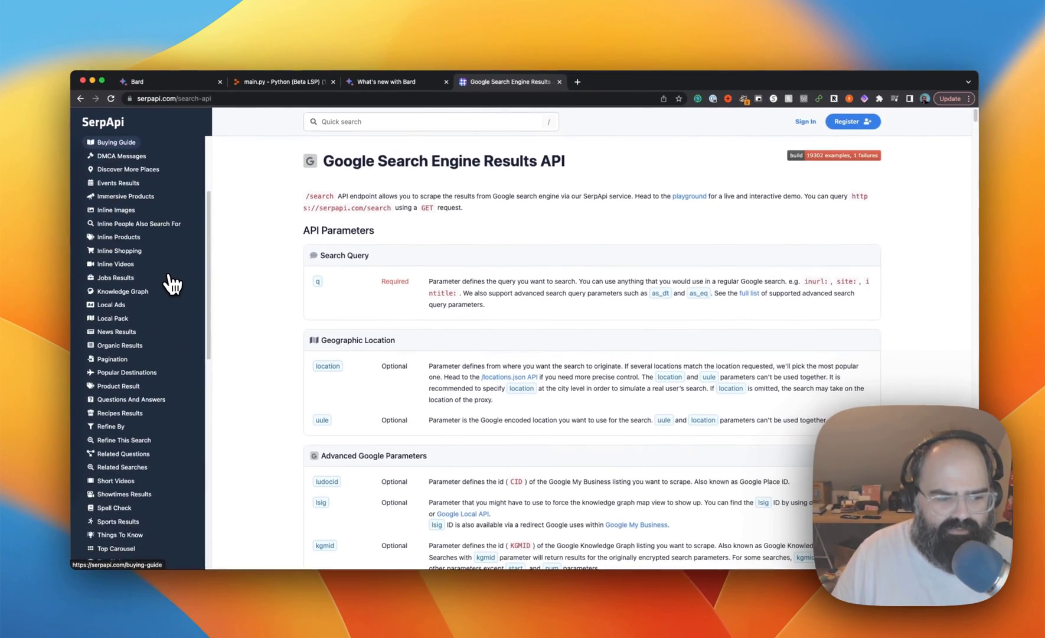
{"action": "scroll", "coordinate": [173, 283], "scroll_direction": "down", "scroll_amount": 5}
{"action": "left_click", "coordinate": [168, 275]}
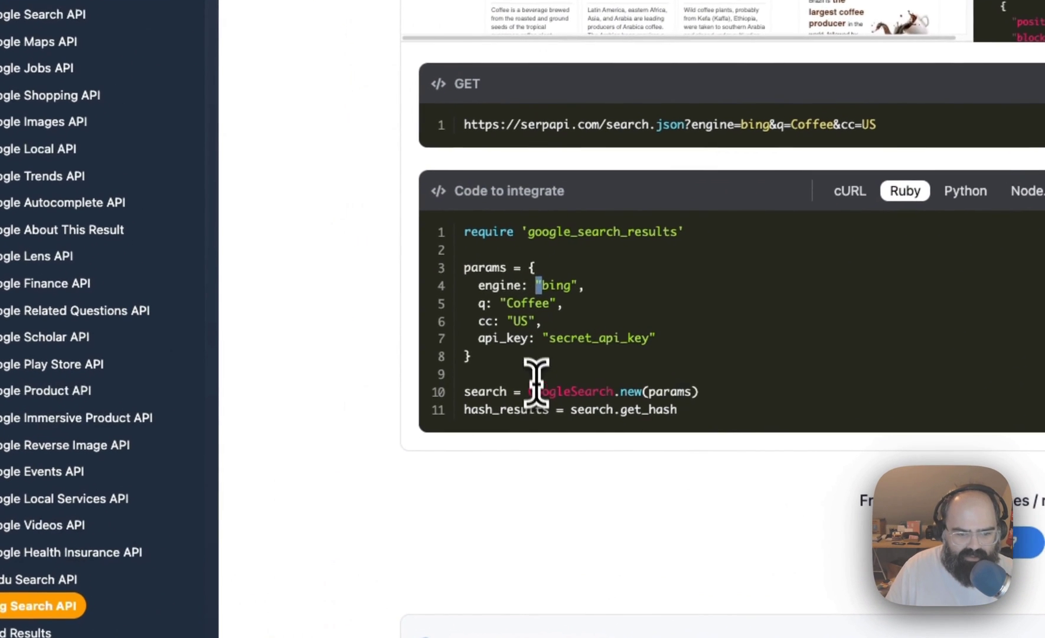
Step: Select lines of the Ruby sample, then return to main.py and select script lines 2 to 13
{"action": "left_click_drag", "start_coordinate": [352, 399], "coordinate": [344, 399]}
{"action": "left_click_drag", "start_coordinate": [485, 392], "coordinate": [704, 435]}
{"action": "scroll", "coordinate": [350, 343], "scroll_direction": "down", "scroll_amount": 5}
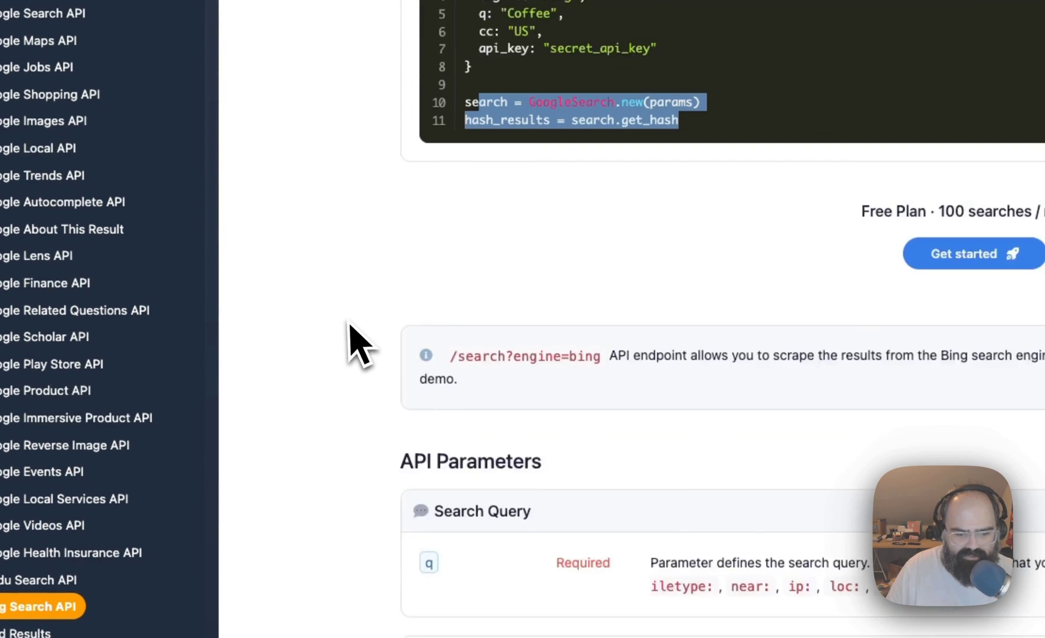
{"action": "scroll", "coordinate": [350, 334], "scroll_direction": "up", "scroll_amount": 3}
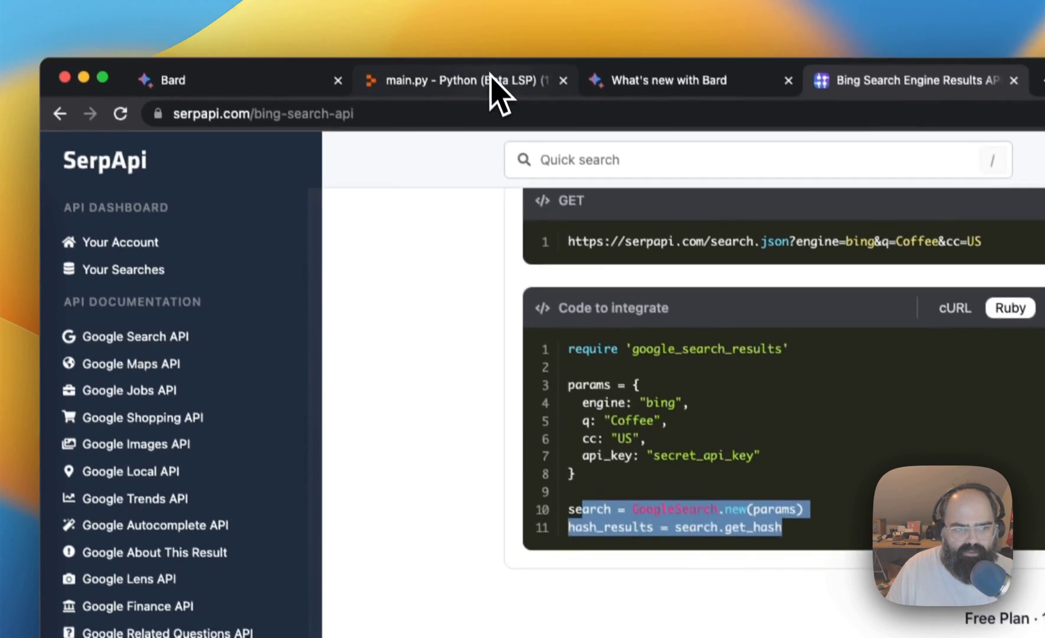
{"action": "left_click", "coordinate": [496, 94]}
{"action": "left_click_drag", "start_coordinate": [486, 512], "coordinate": [375, 294]}
Step: Run main.py in Replit, see it fail with "No module named 'serpapi'", then return to Bard
{"action": "left_click", "coordinate": [656, 630]}
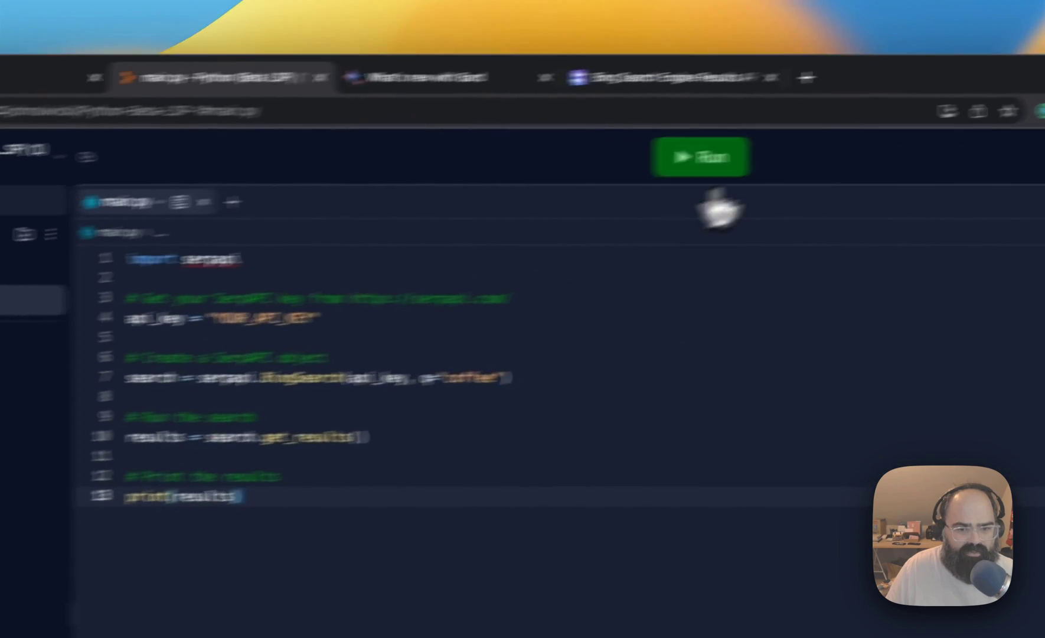
{"action": "left_click", "coordinate": [981, 22]}
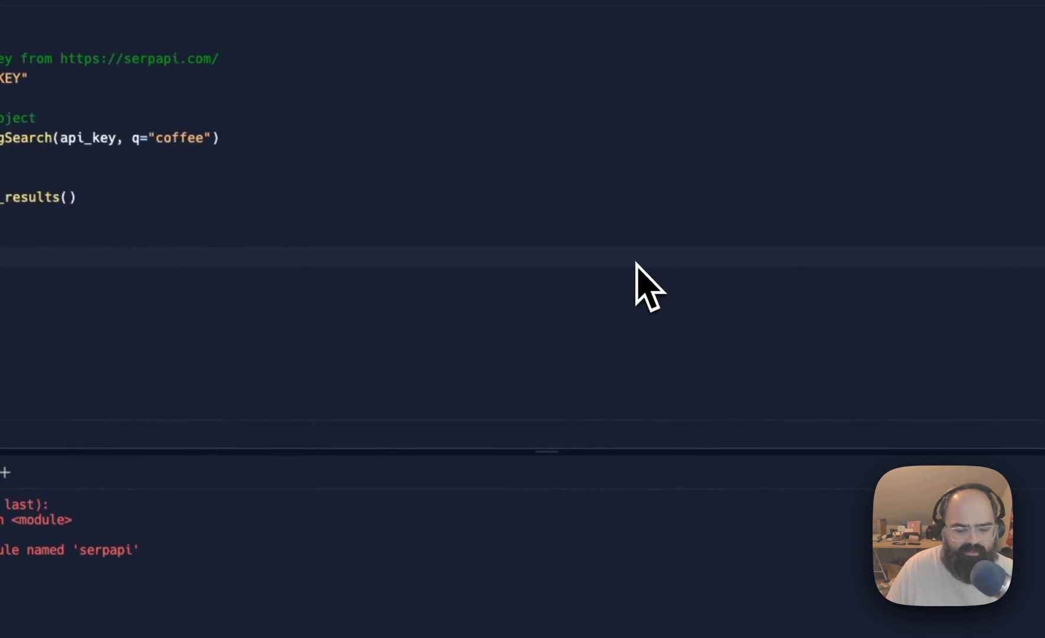
{"action": "left_click_drag", "start_coordinate": [476, 487], "coordinate": [495, 432]}
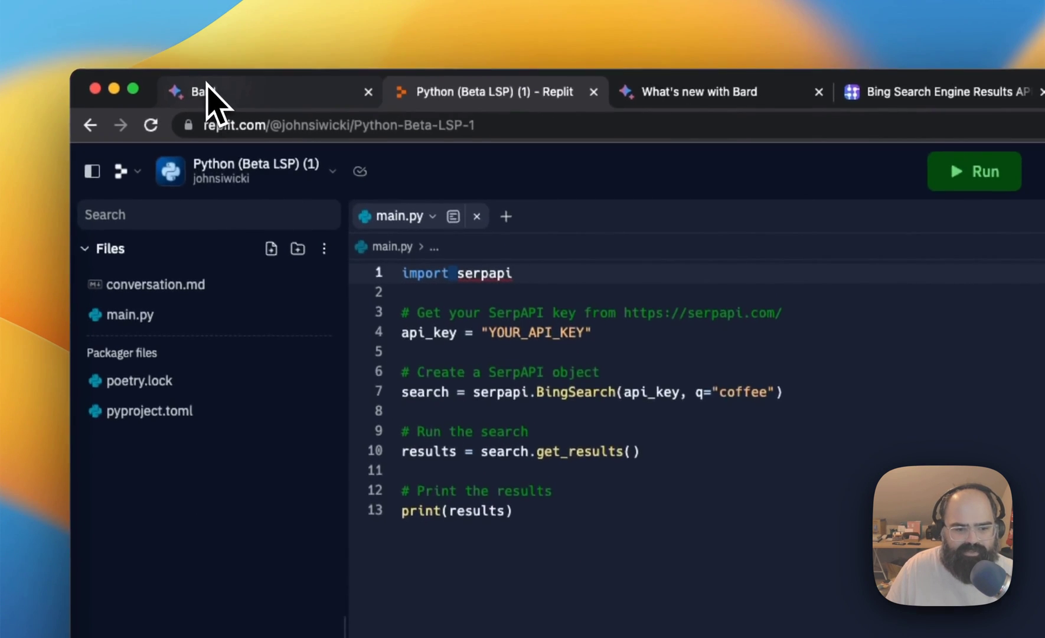
{"action": "left_click", "coordinate": [206, 99]}
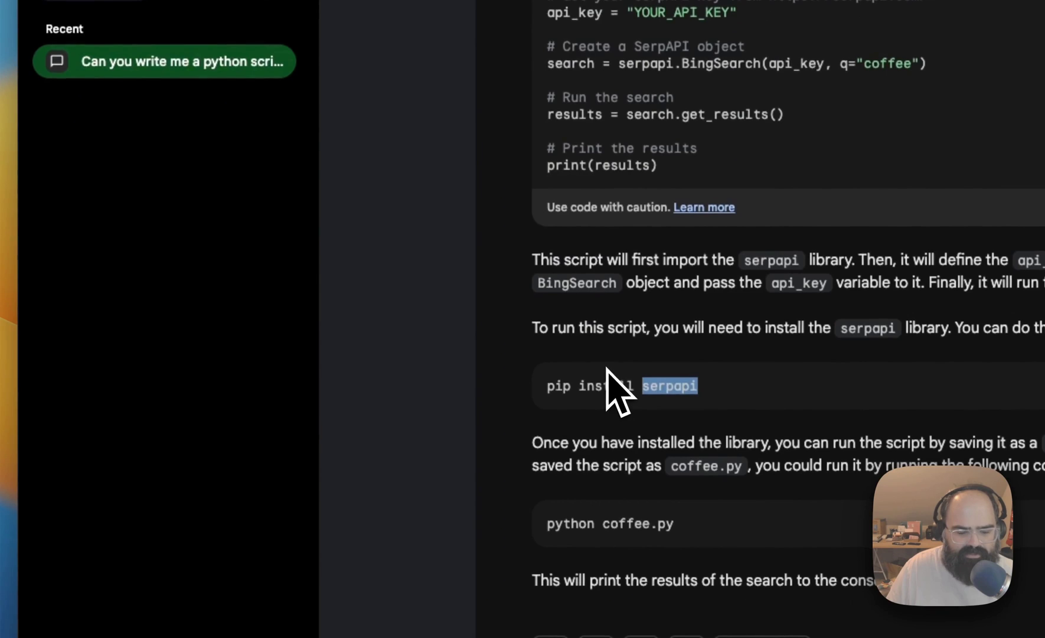
Step: Place the What's new with Bard tab beside the Bard chat tab
{"action": "left_click", "coordinate": [687, 636]}
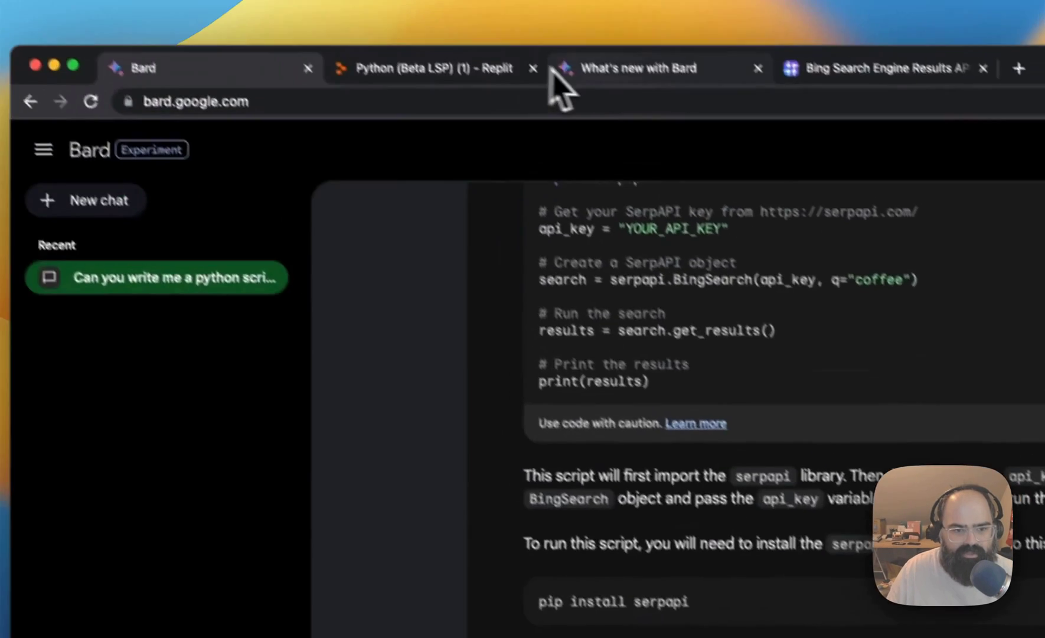
{"action": "left_click_drag", "start_coordinate": [346, 84], "coordinate": [250, 85]}
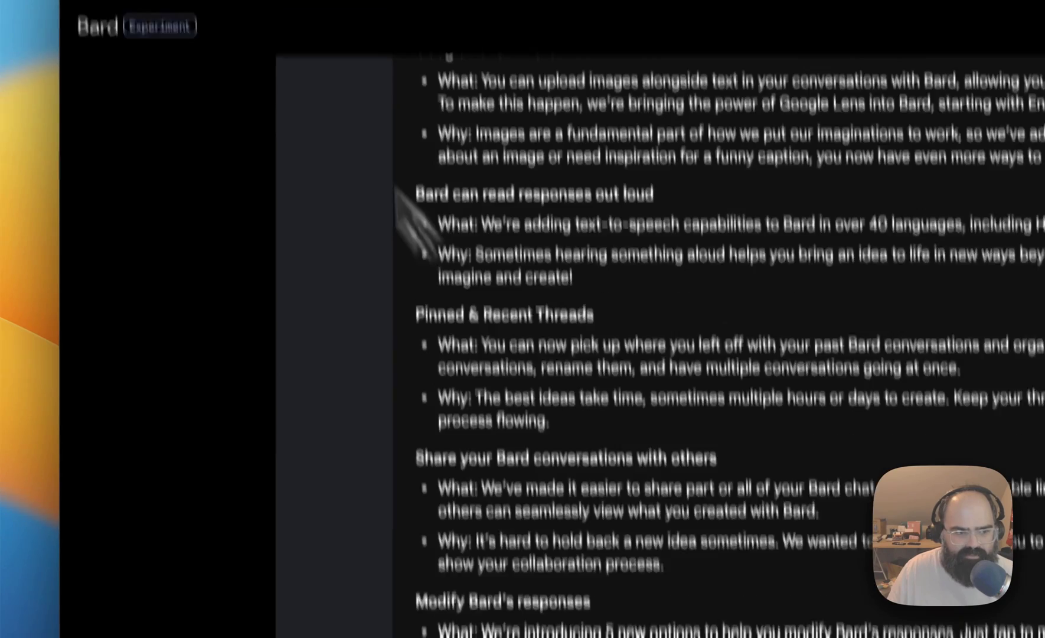
{"action": "left_click", "coordinate": [215, 21]}
Step: Dismiss the Pin dialog and recent-chat options, then bring up the answer's Share & export menu
{"action": "left_click", "coordinate": [310, 289]}
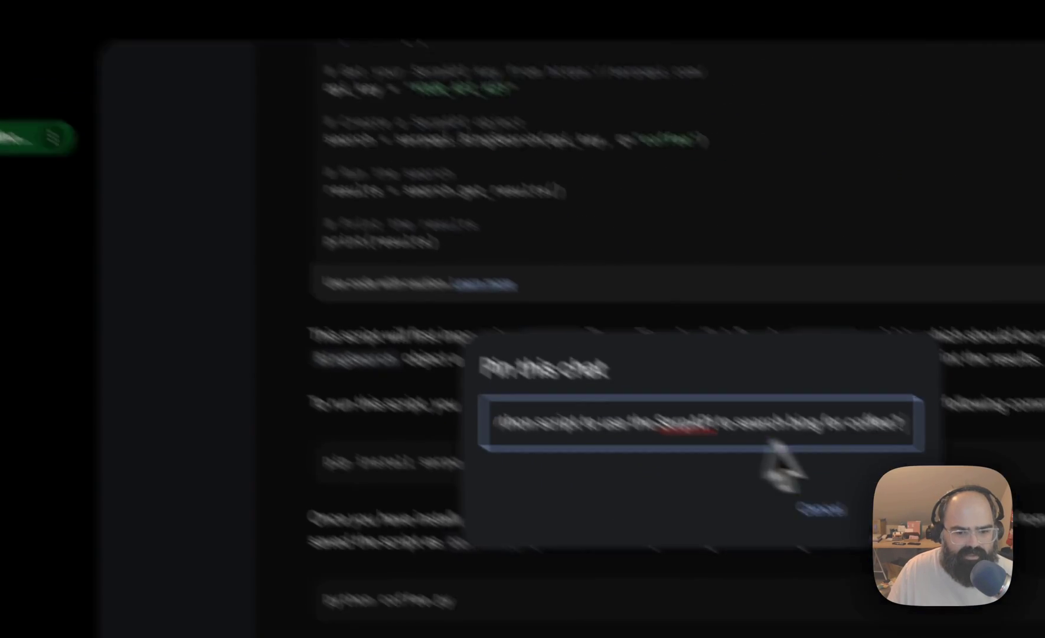
{"action": "left_click", "coordinate": [1039, 634]}
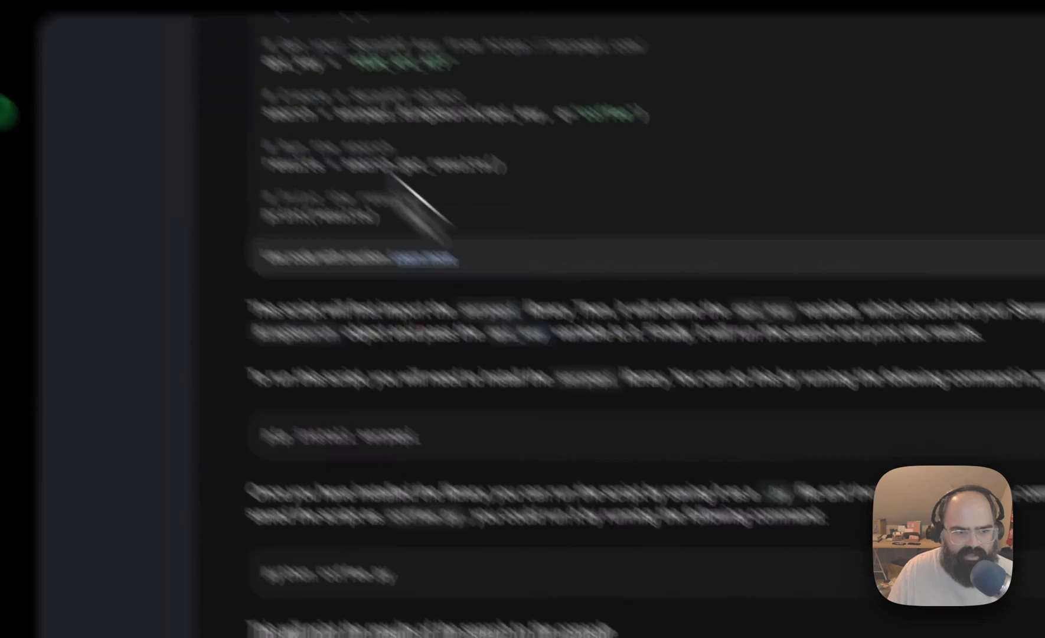
{"action": "left_click", "coordinate": [390, 88]}
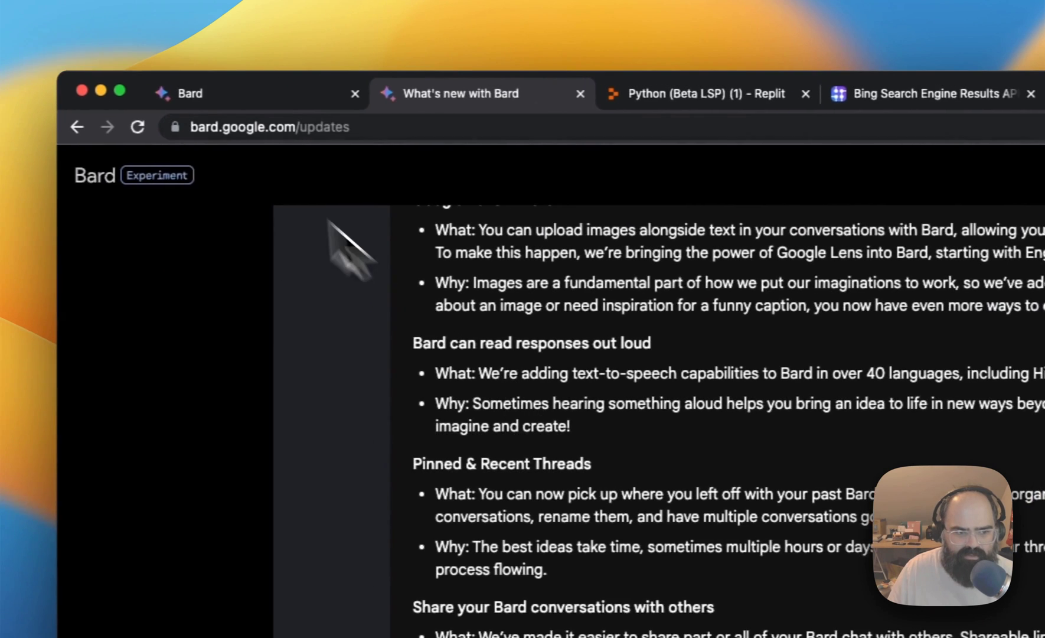
{"action": "left_click", "coordinate": [163, 95]}
{"action": "left_click", "coordinate": [326, 303]}
{"action": "left_click", "coordinate": [282, 401]}
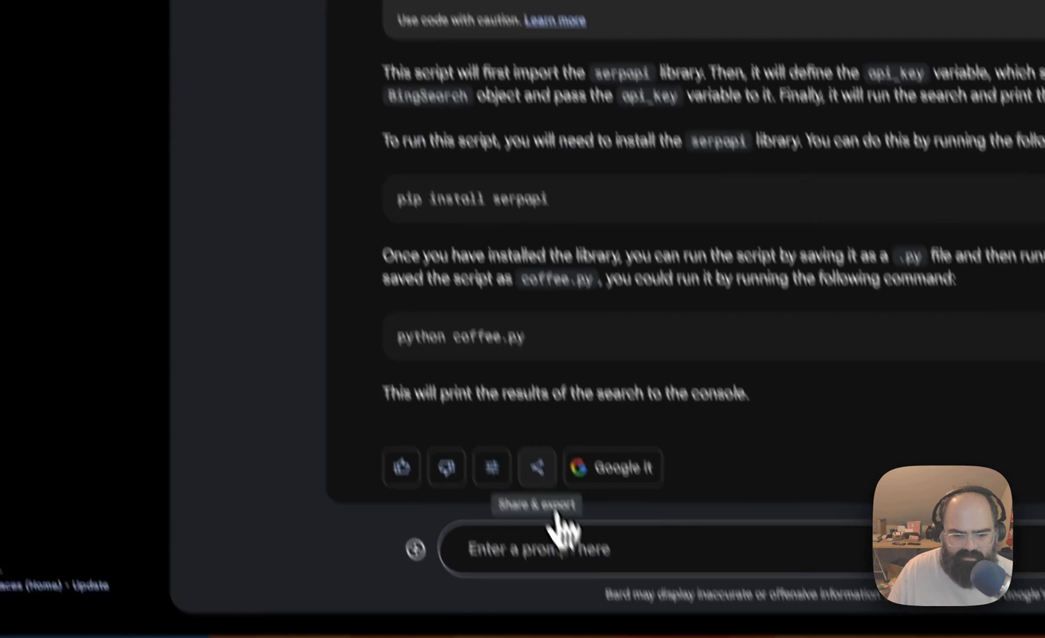
{"action": "left_click", "coordinate": [505, 400]}
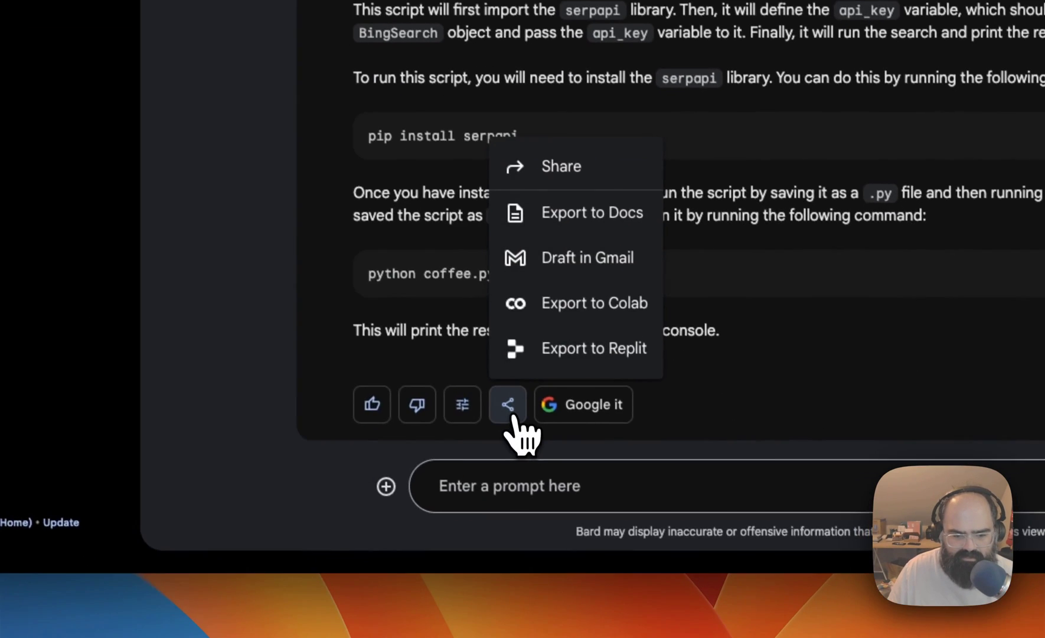
Step: Create a public link for the SerpAPI script conversation and copy the share link
{"action": "left_click", "coordinate": [549, 156]}
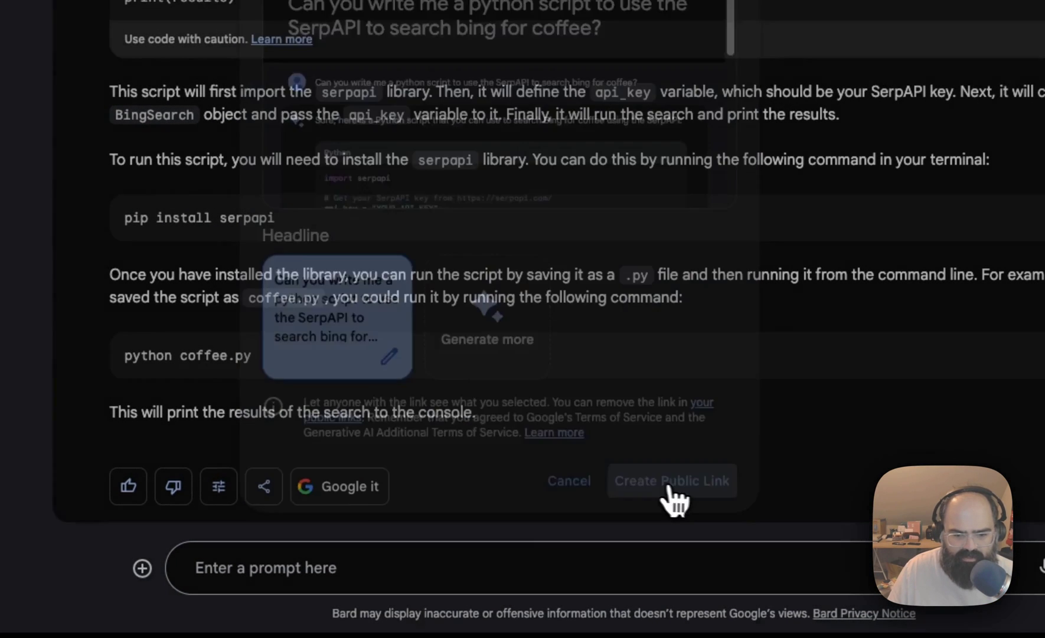
{"action": "left_click", "coordinate": [672, 480]}
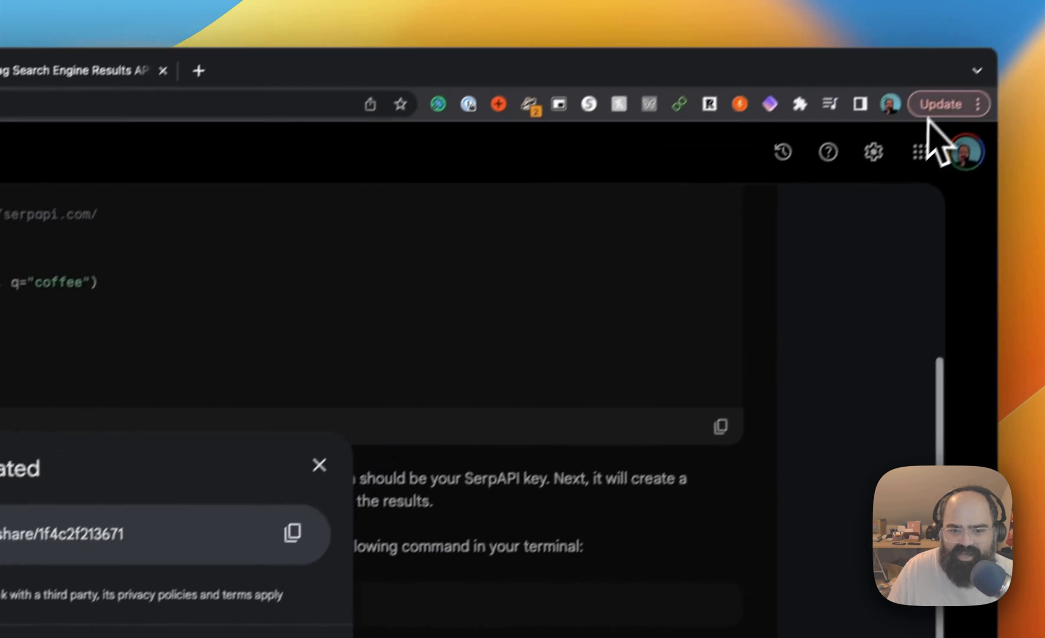
{"action": "left_click", "coordinate": [914, 130]}
{"action": "key", "text": "Escape"}
{"action": "key", "text": "Escape"}
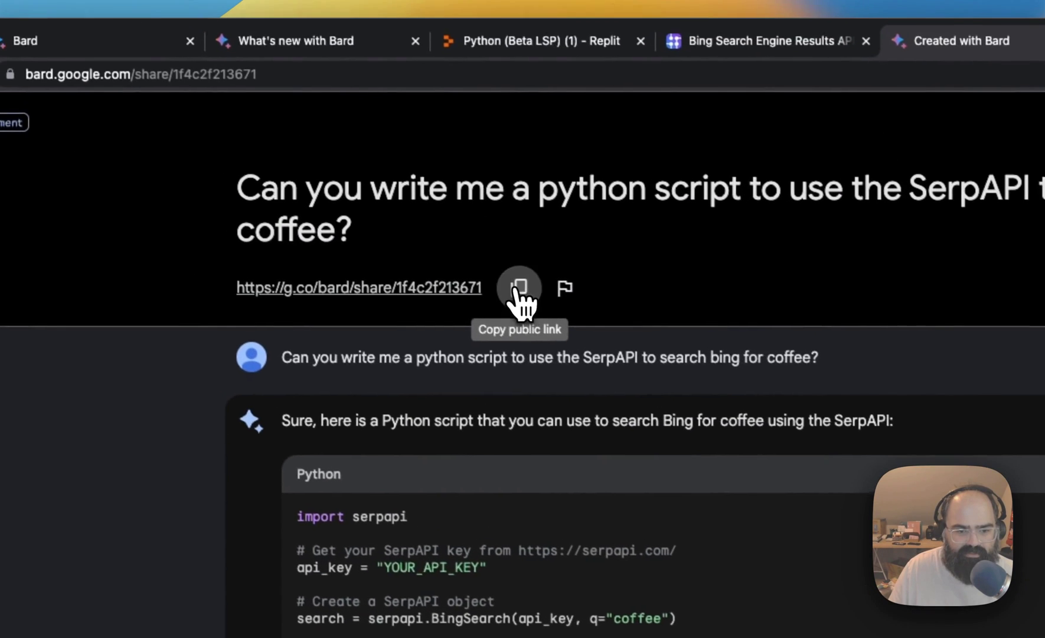
{"action": "left_click", "coordinate": [524, 289]}
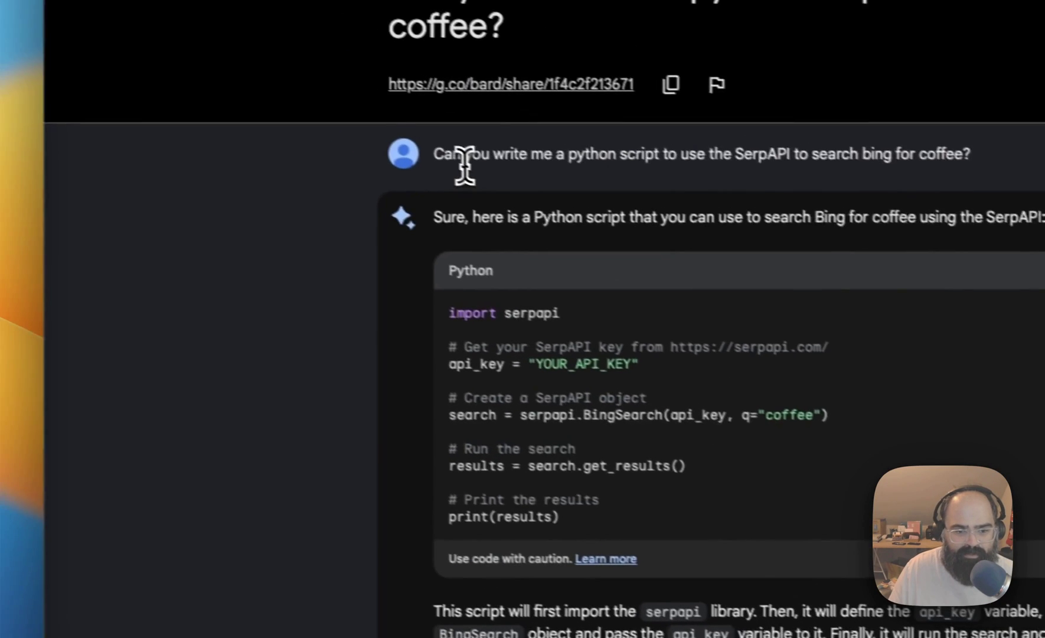
Step: Select the prompt on the shared conversation page and scroll through the shared script
{"action": "triple_click", "coordinate": [465, 165]}
{"action": "scroll", "coordinate": [481, 449], "scroll_direction": "down", "scroll_amount": 5}
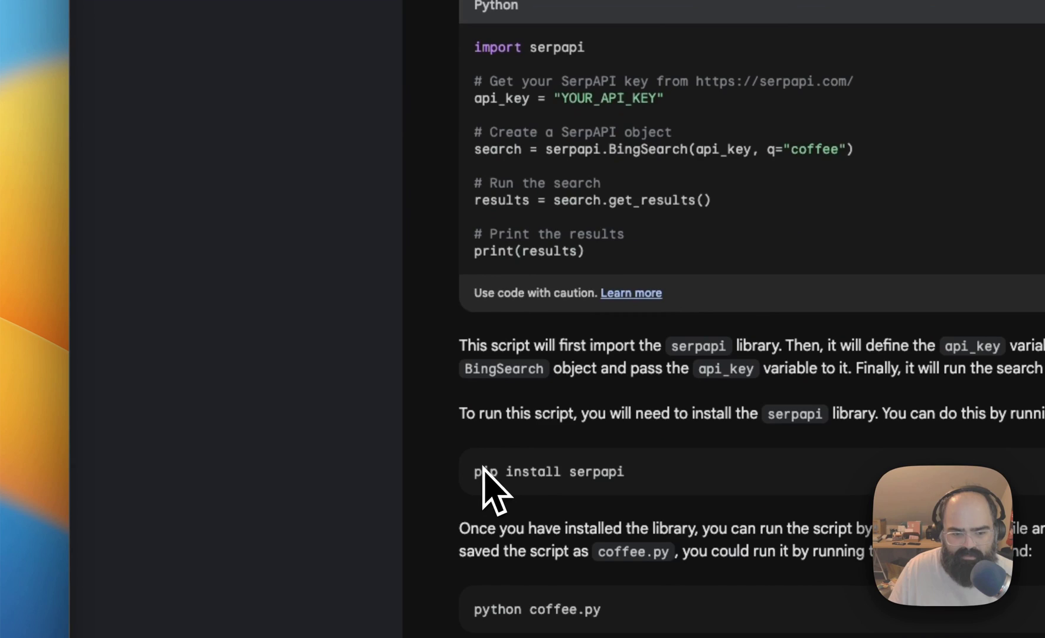
{"action": "scroll", "coordinate": [483, 473], "scroll_direction": "up", "scroll_amount": 5}
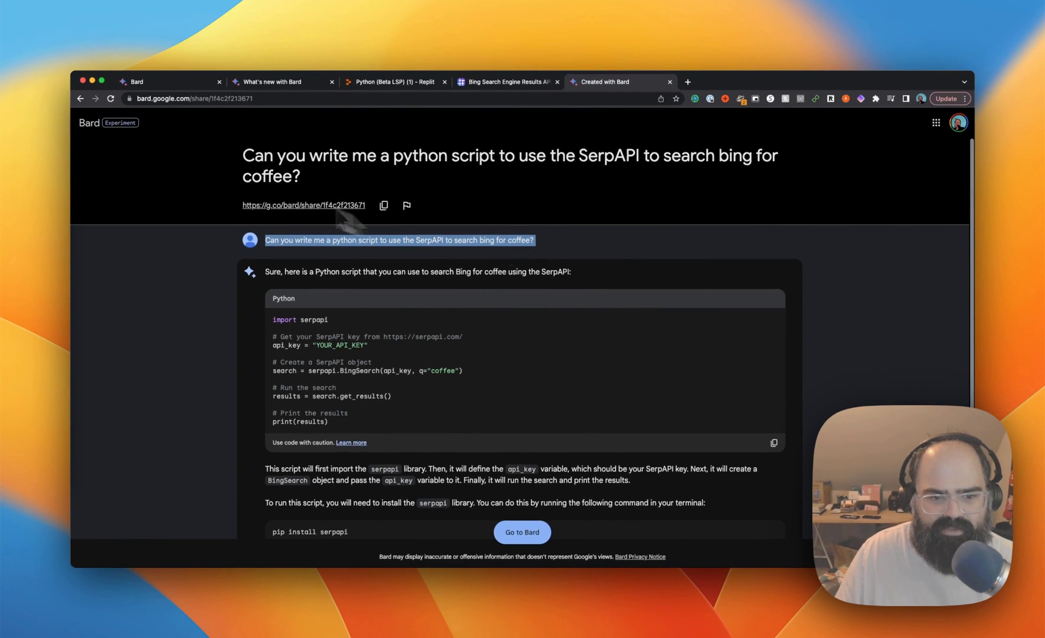
{"action": "scroll", "coordinate": [441, 473], "scroll_direction": "down", "scroll_amount": 5}
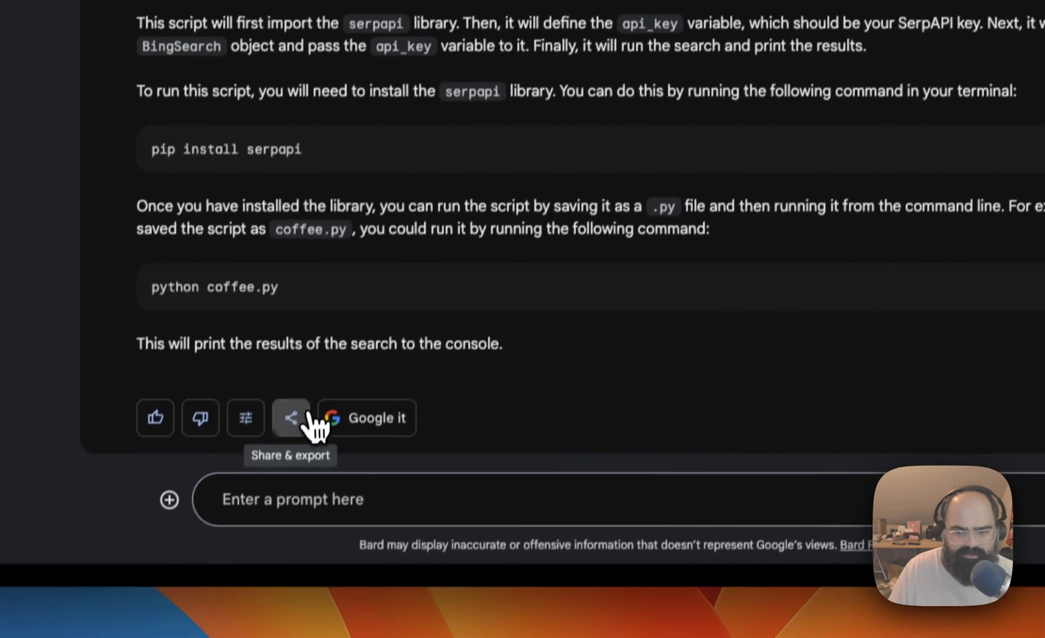
Step: Start sharing the original chat again but cancel without creating another public link
{"action": "left_click", "coordinate": [307, 416]}
{"action": "left_click", "coordinate": [331, 184]}
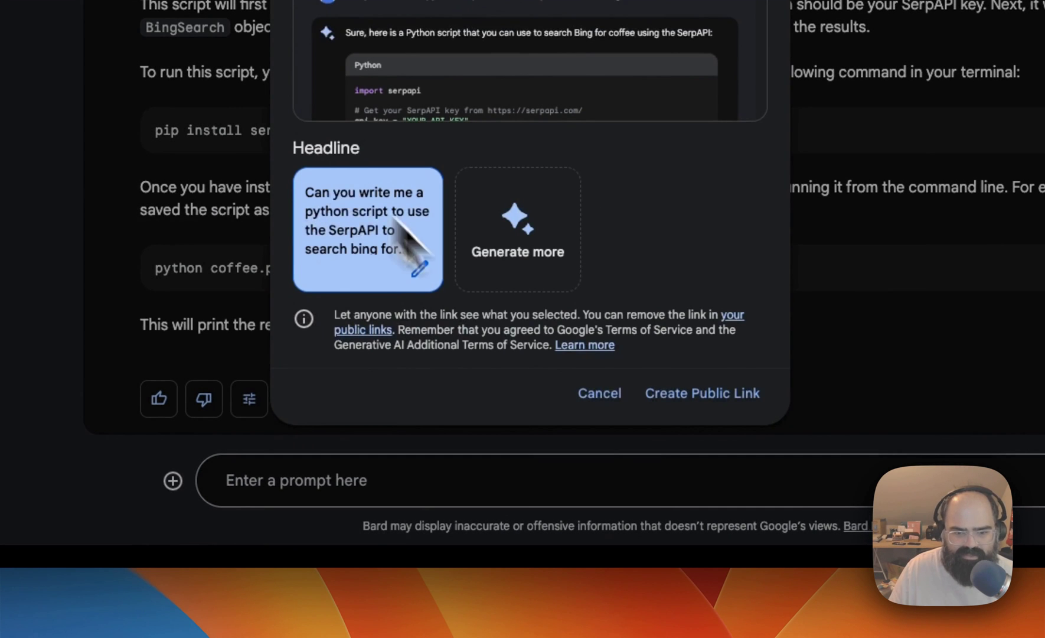
{"action": "left_click", "coordinate": [600, 393]}
{"action": "scroll", "coordinate": [466, 413], "scroll_direction": "up", "scroll_amount": 3}
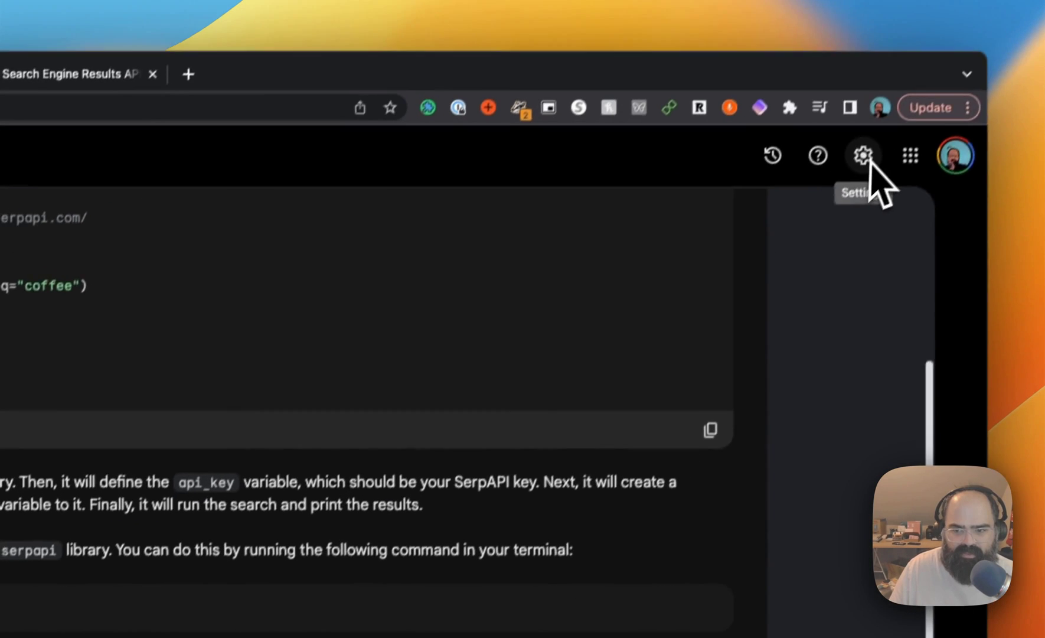
Step: Remove the SerpAPI chat's link from Settings > Your public links
{"action": "left_click", "coordinate": [863, 156]}
{"action": "left_click", "coordinate": [838, 248]}
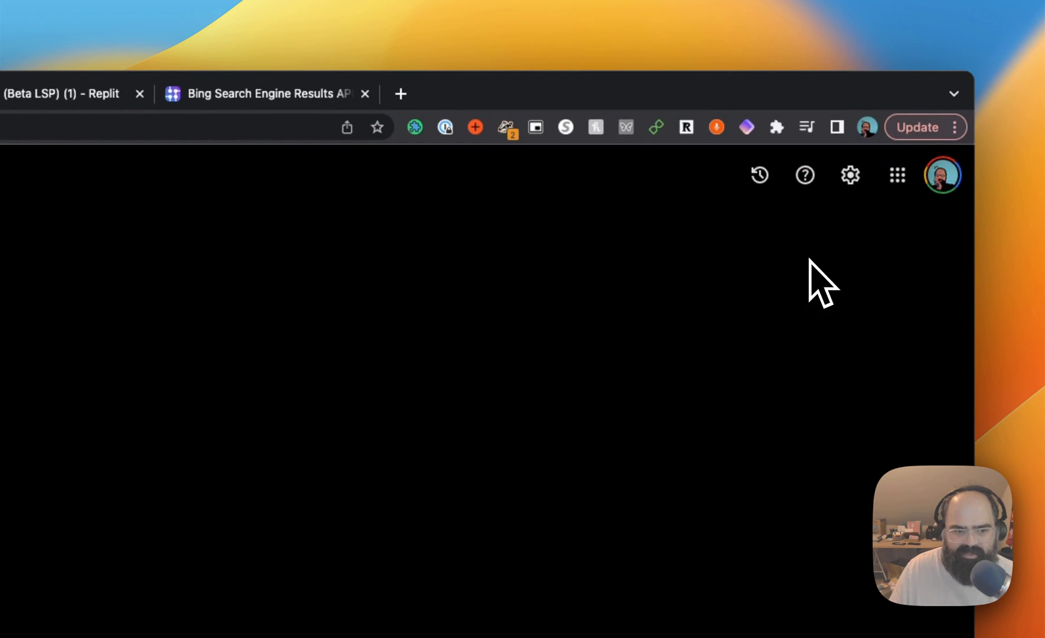
{"action": "left_click", "coordinate": [518, 492]}
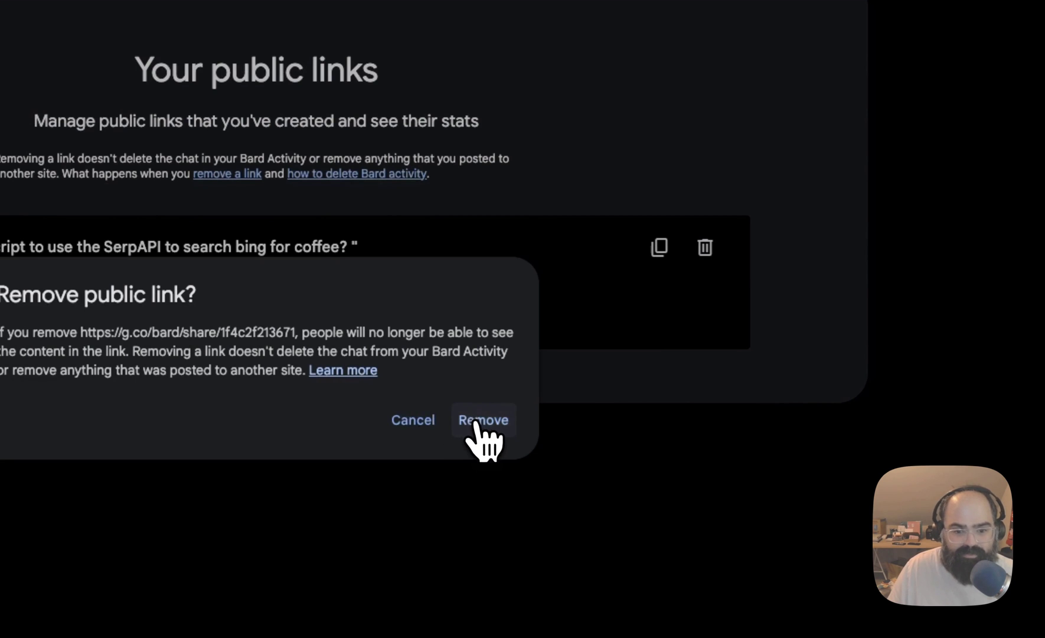
{"action": "left_click", "coordinate": [483, 420]}
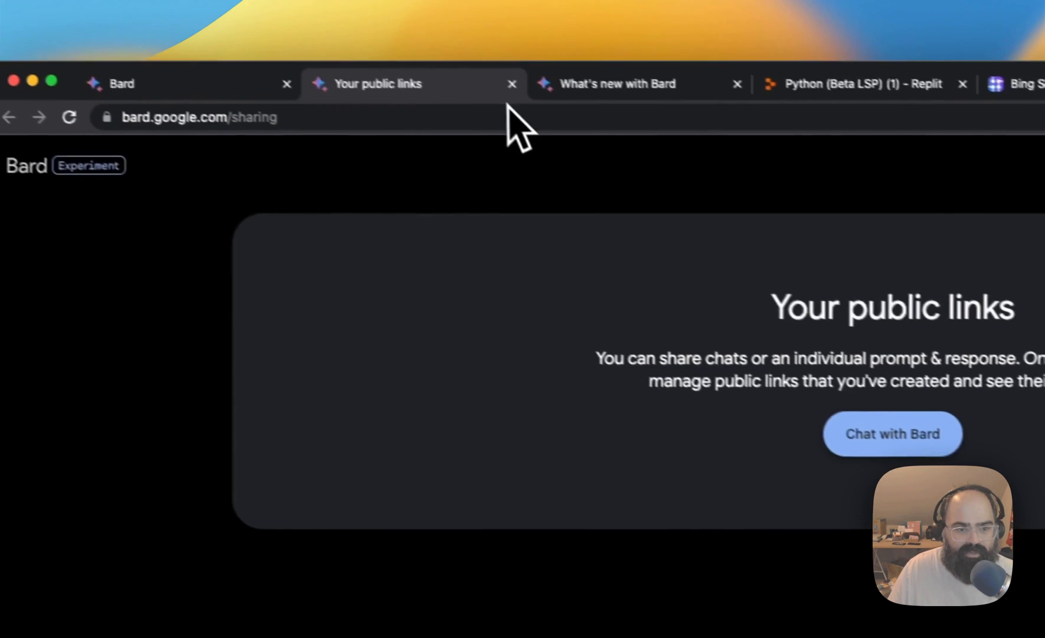
Step: Back in the chat tab, choose Delete from the SerpAPI chat's ⋮ menu
{"action": "left_click", "coordinate": [511, 86]}
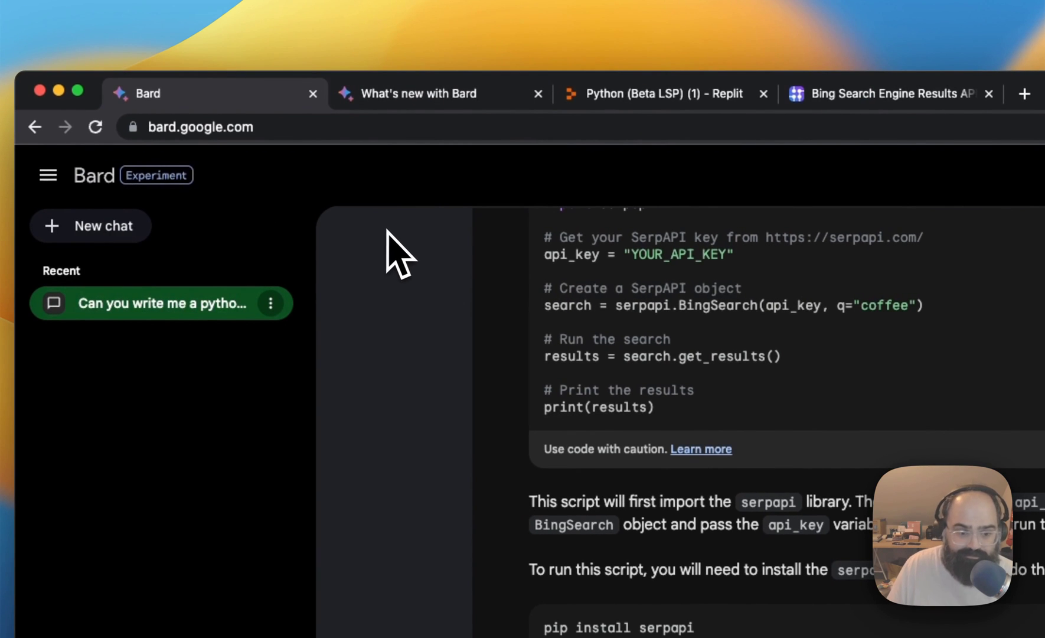
{"action": "left_click", "coordinate": [271, 303]}
{"action": "left_click", "coordinate": [326, 374]}
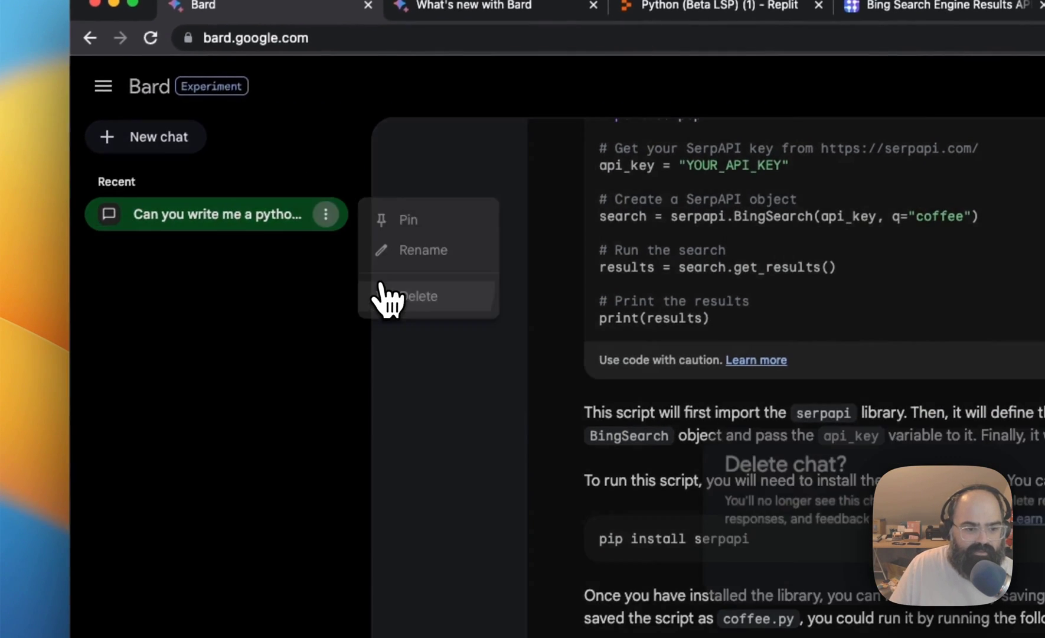
Step: Confirm deleting the old chat and send the 'Brainstorm a list of team bonding activities' suggestion
{"action": "left_click", "coordinate": [772, 354]}
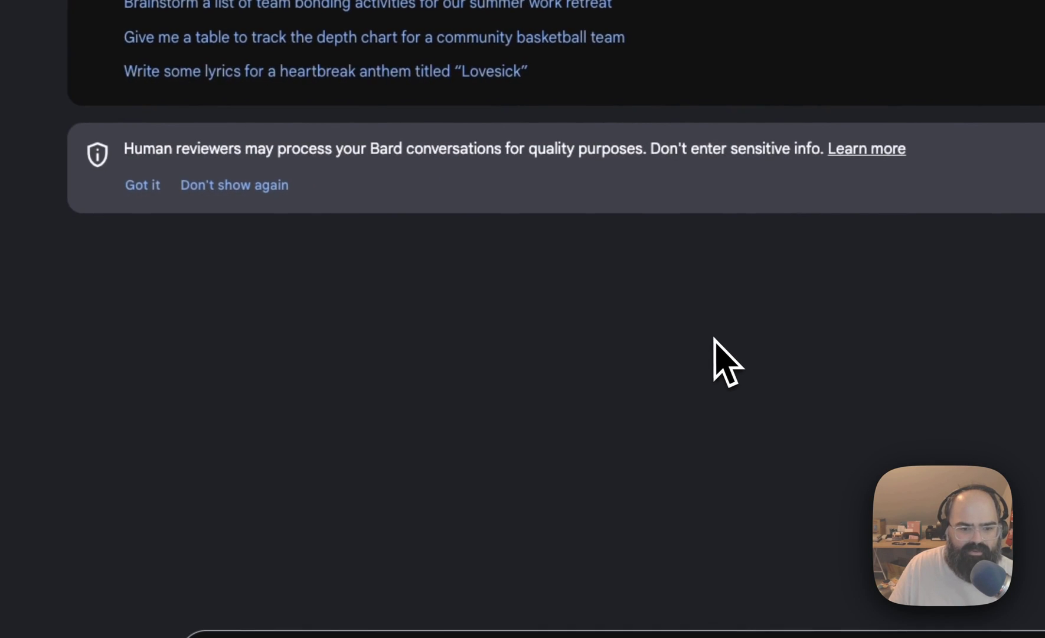
{"action": "left_click", "coordinate": [366, 4]}
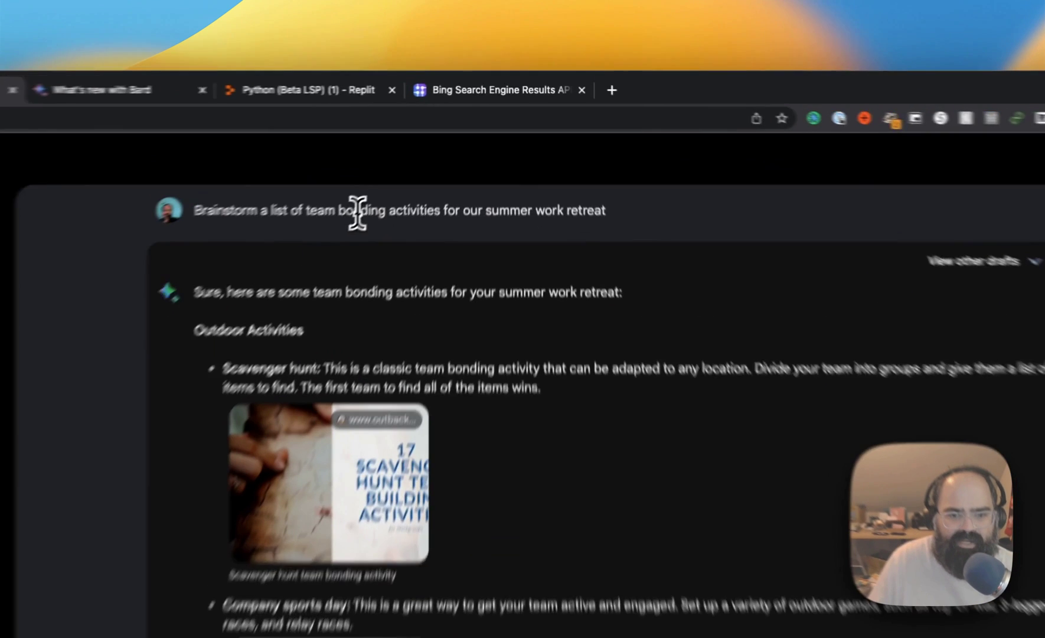
{"action": "left_click_drag", "start_coordinate": [339, 211], "coordinate": [608, 211]}
{"action": "left_click", "coordinate": [671, 221]}
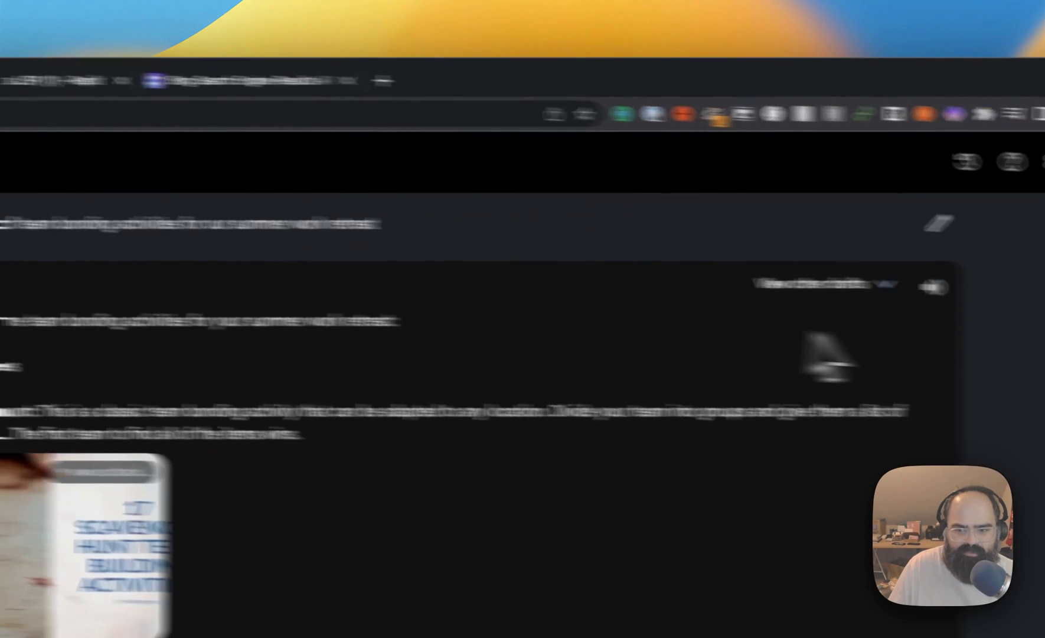
Step: Have the summer retreat answer read aloud with Listen, pausing and resuming it
{"action": "left_click", "coordinate": [933, 288]}
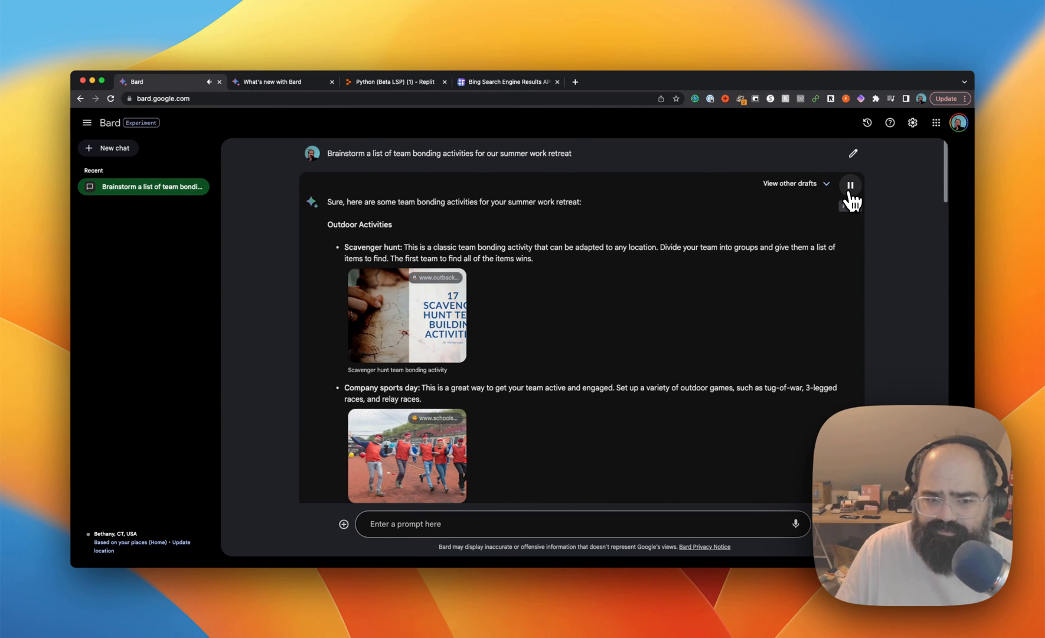
{"action": "left_click", "coordinate": [850, 187]}
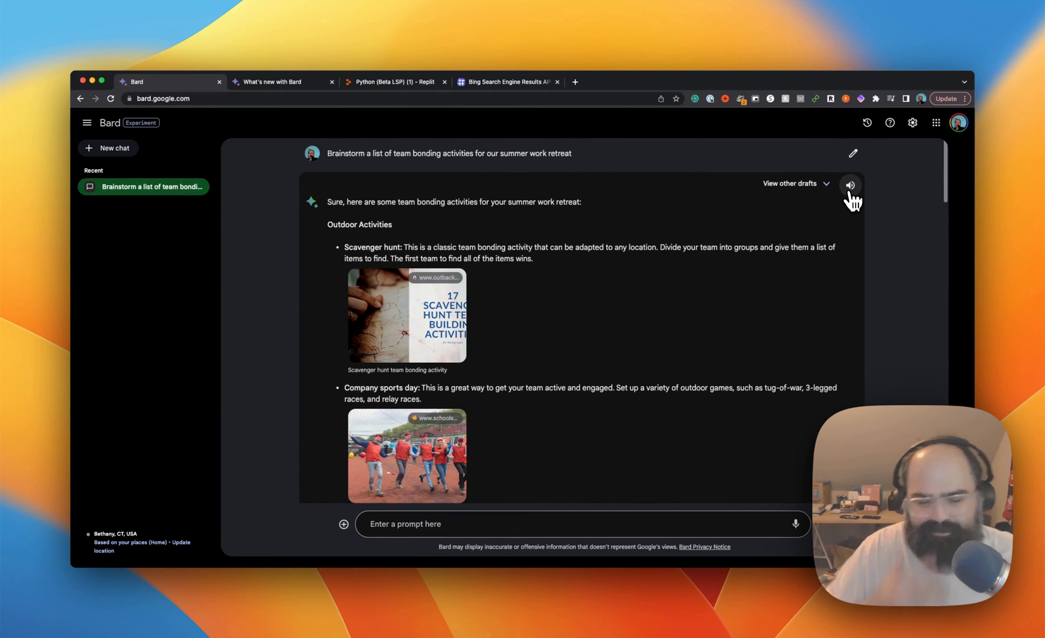
{"action": "left_click", "coordinate": [850, 187]}
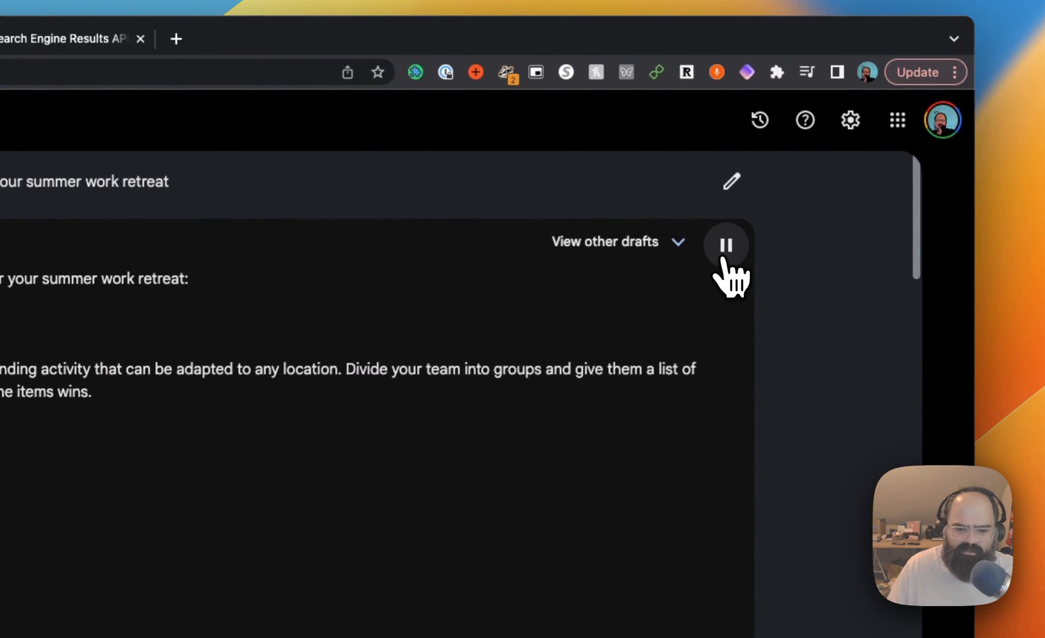
{"action": "left_click", "coordinate": [725, 245]}
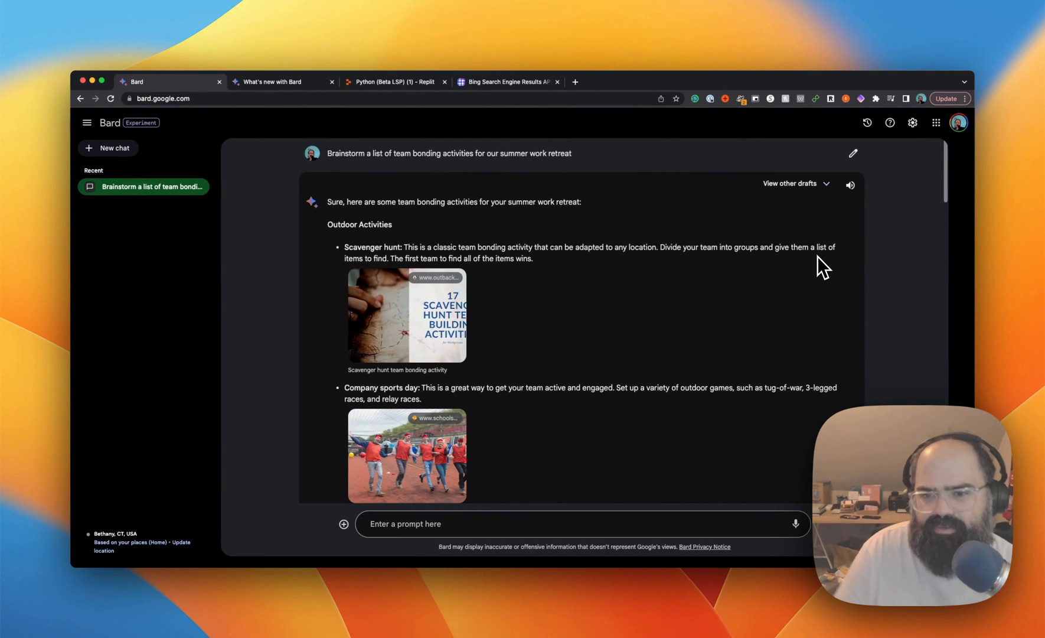
{"action": "left_click", "coordinate": [849, 197]}
{"action": "scroll", "coordinate": [761, 302], "scroll_direction": "down", "scroll_amount": 10}
{"action": "scroll", "coordinate": [761, 302], "scroll_direction": "down", "scroll_amount": 15}
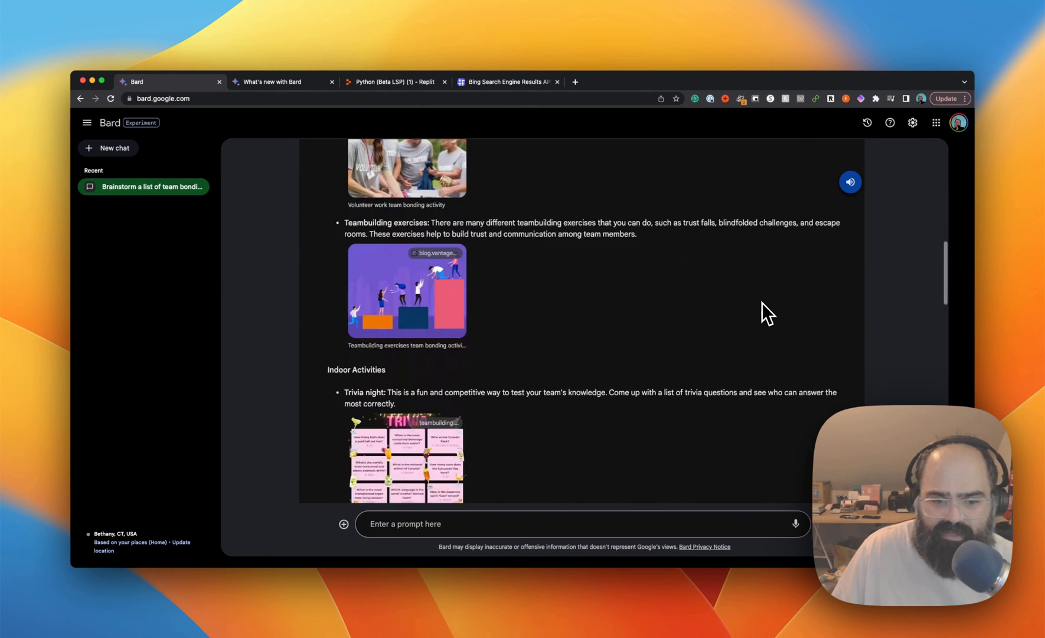
{"action": "scroll", "coordinate": [758, 308], "scroll_direction": "down", "scroll_amount": 15}
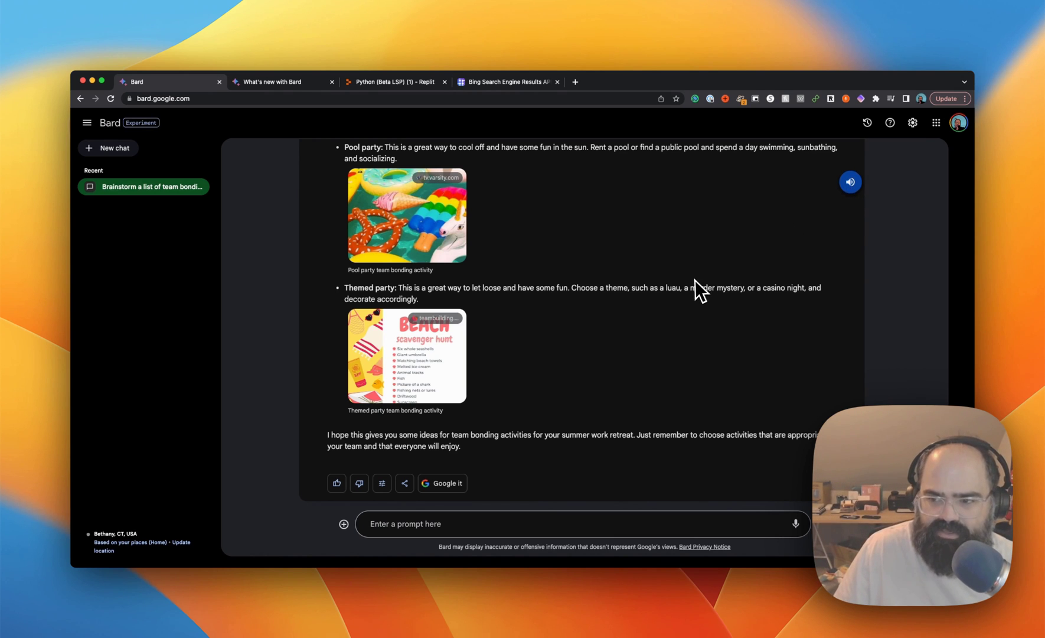
Step: Regenerate the team bonding answer as Shorter, then open and close the Share & export menu
{"action": "left_click", "coordinate": [382, 483]}
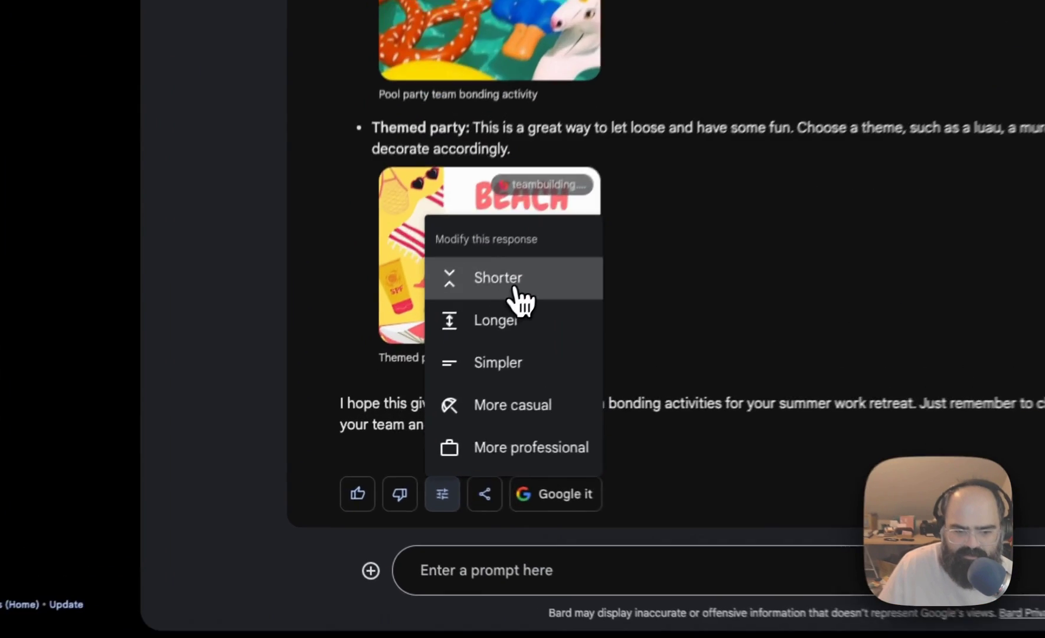
{"action": "left_click", "coordinate": [417, 369]}
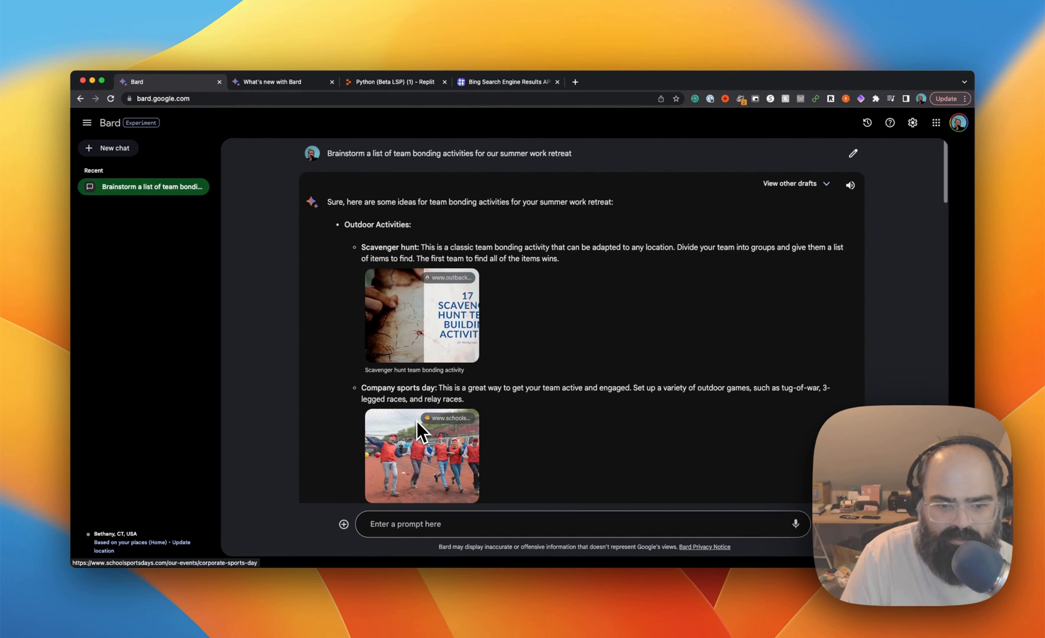
{"action": "scroll", "coordinate": [416, 421], "scroll_direction": "down", "scroll_amount": 20}
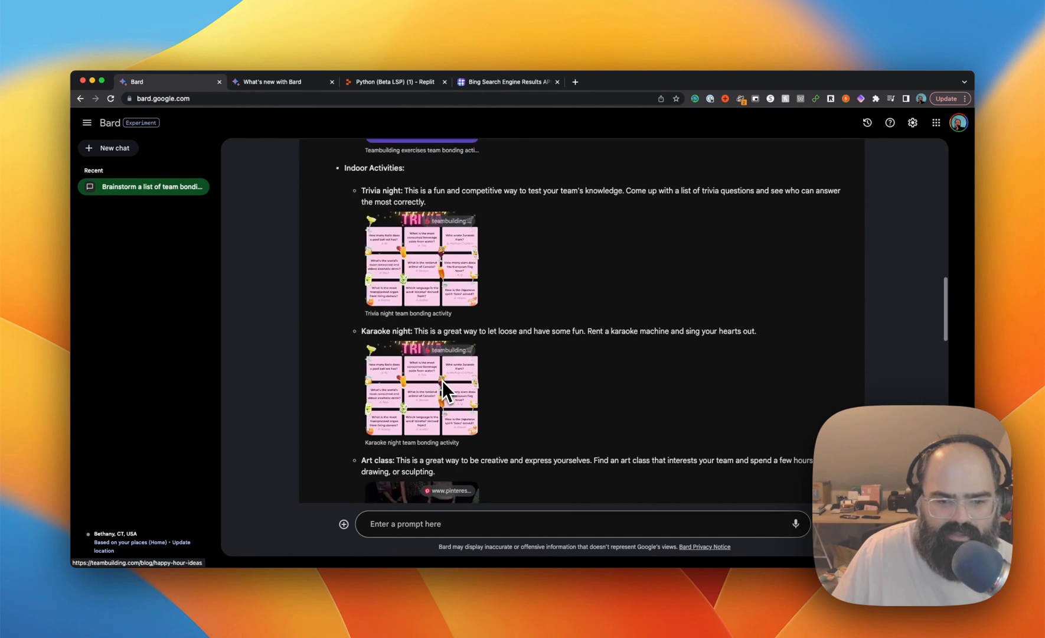
{"action": "scroll", "coordinate": [442, 381], "scroll_direction": "down", "scroll_amount": 5}
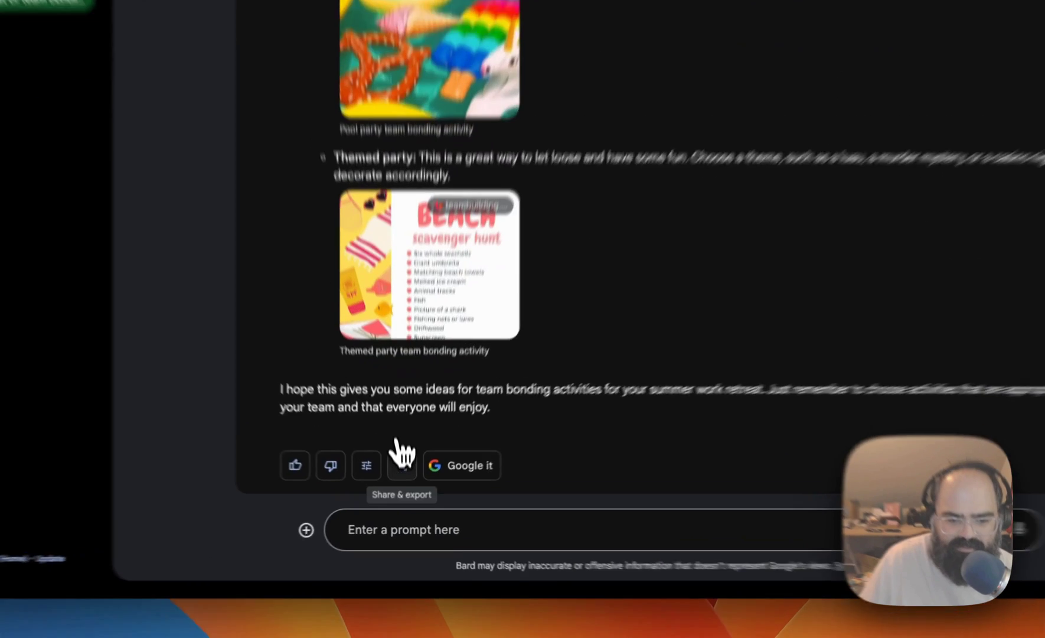
{"action": "left_click", "coordinate": [403, 464]}
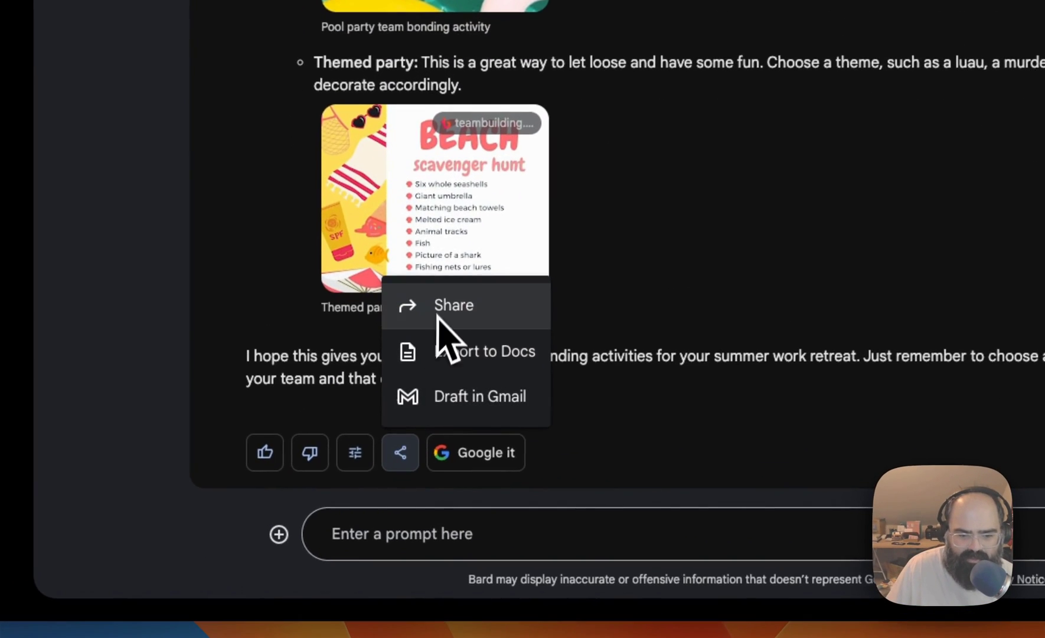
{"action": "left_click", "coordinate": [454, 418]}
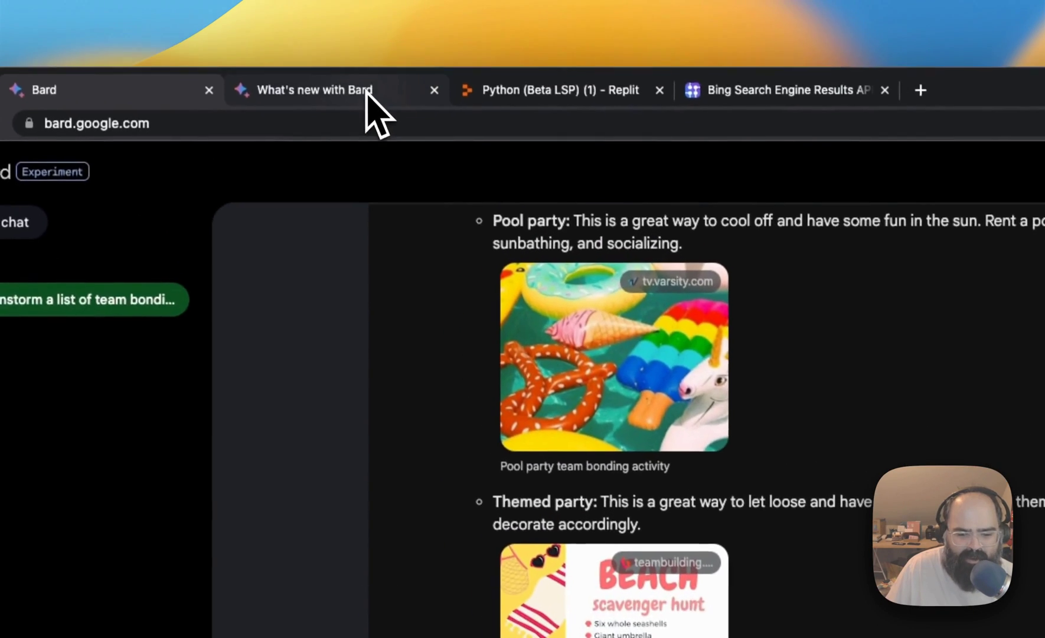
Step: On the What's new with Bard page, select 'Python code to' in the Replit export heading
{"action": "left_click", "coordinate": [373, 109]}
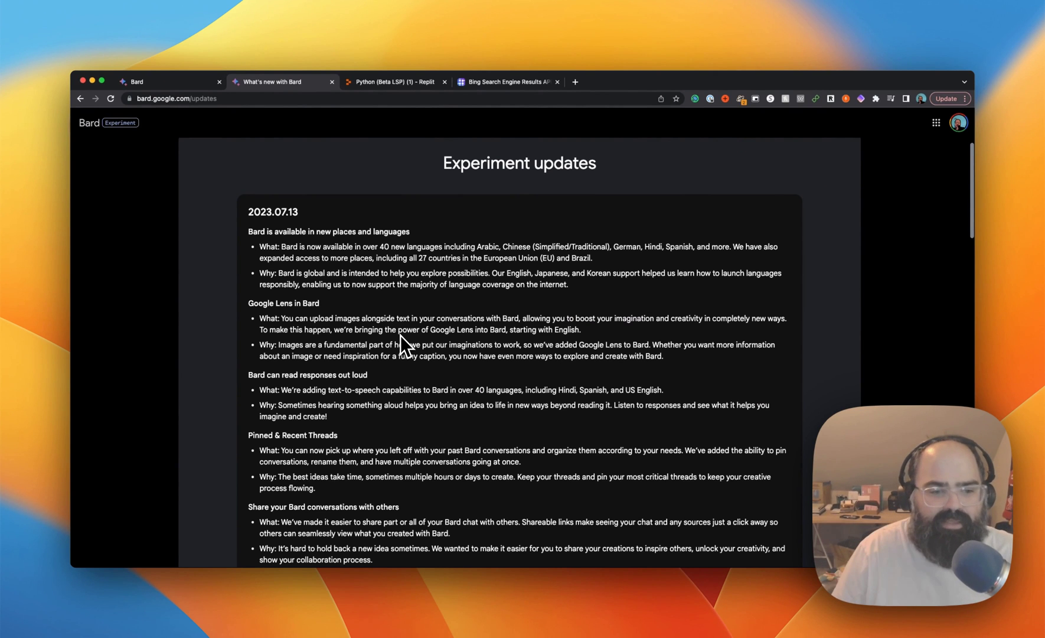
{"action": "scroll", "coordinate": [401, 337], "scroll_direction": "down", "scroll_amount": 2}
{"action": "scroll", "coordinate": [399, 338], "scroll_direction": "down", "scroll_amount": 1}
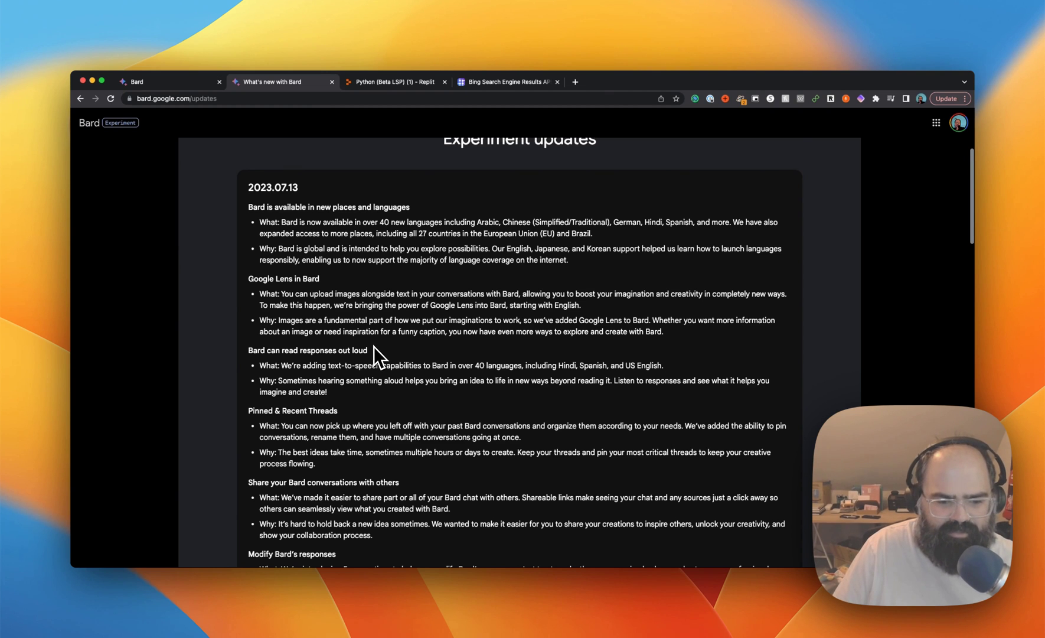
{"action": "scroll", "coordinate": [374, 346], "scroll_direction": "down", "scroll_amount": 5}
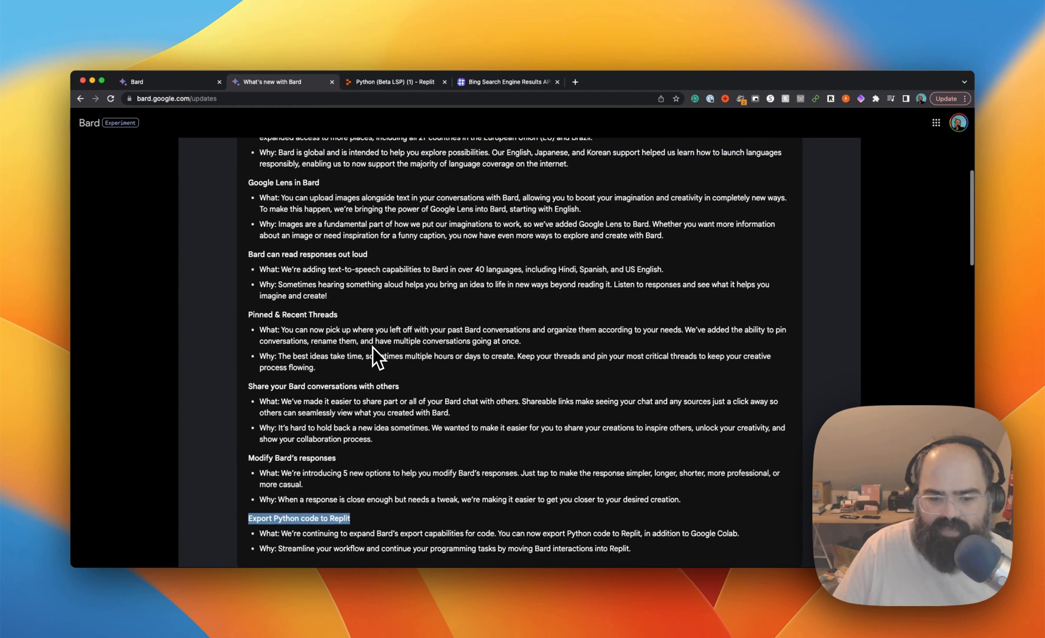
{"action": "scroll", "coordinate": [372, 346], "scroll_direction": "down", "scroll_amount": 4}
{"action": "left_click_drag", "start_coordinate": [390, 432], "coordinate": [473, 432]}
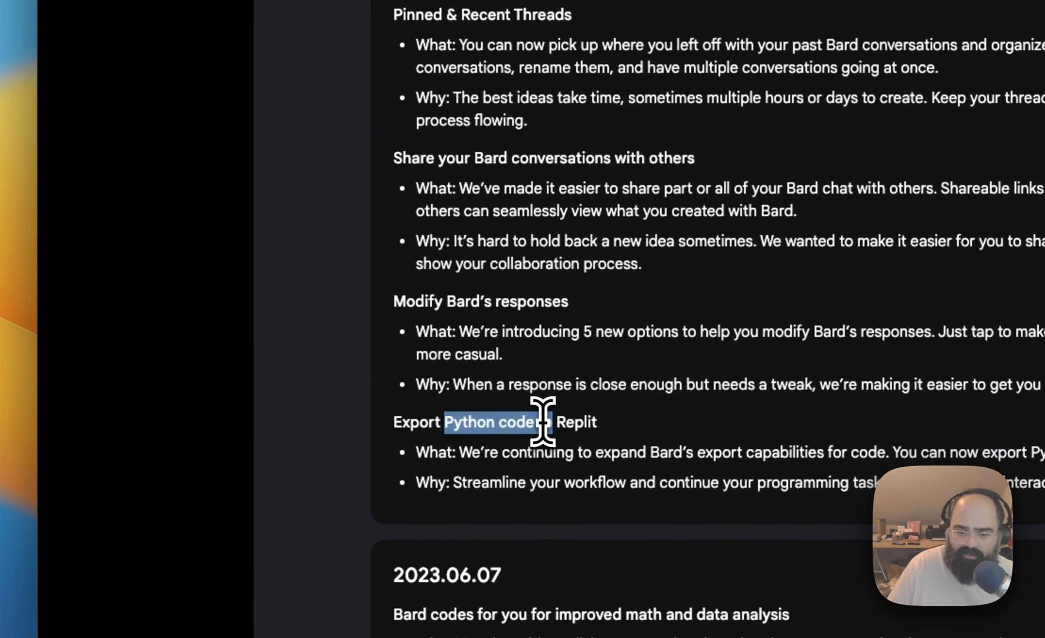
{"action": "scroll", "coordinate": [511, 420], "scroll_direction": "up", "scroll_amount": 10}
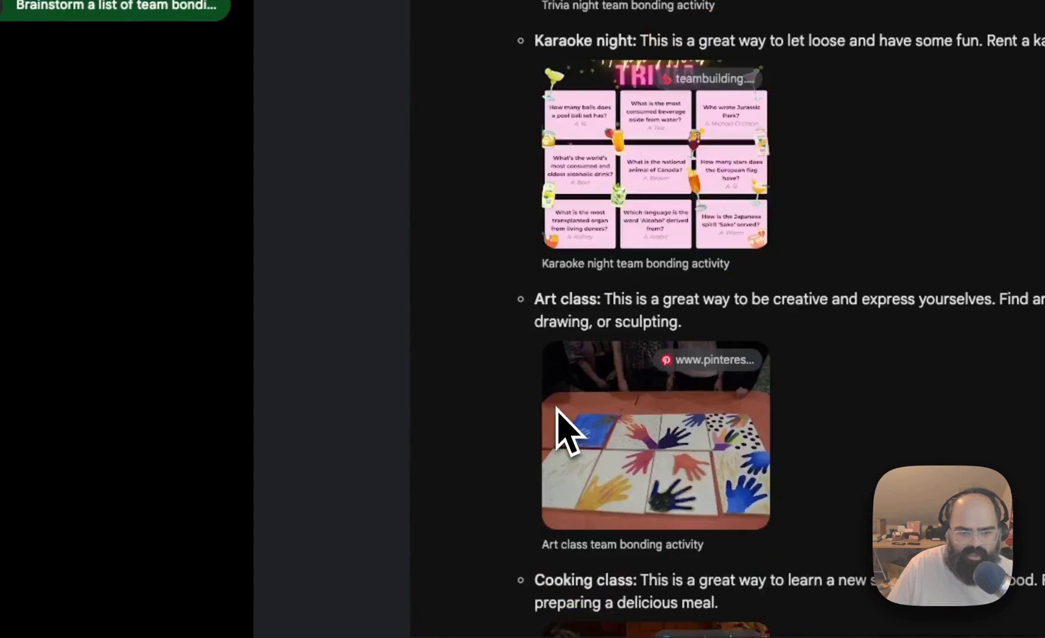
{"action": "scroll", "coordinate": [374, 389], "scroll_direction": "up", "scroll_amount": 10}
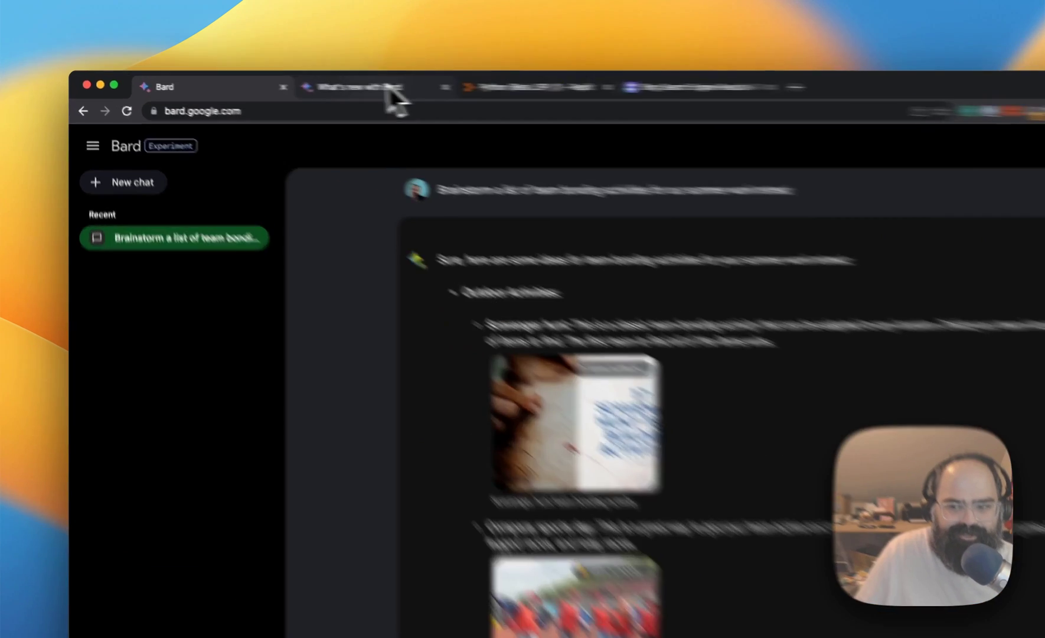
Step: Return to Experiment updates and scroll down to the 2023.06.07 math and Google Sheets notes
{"action": "left_click", "coordinate": [283, 81]}
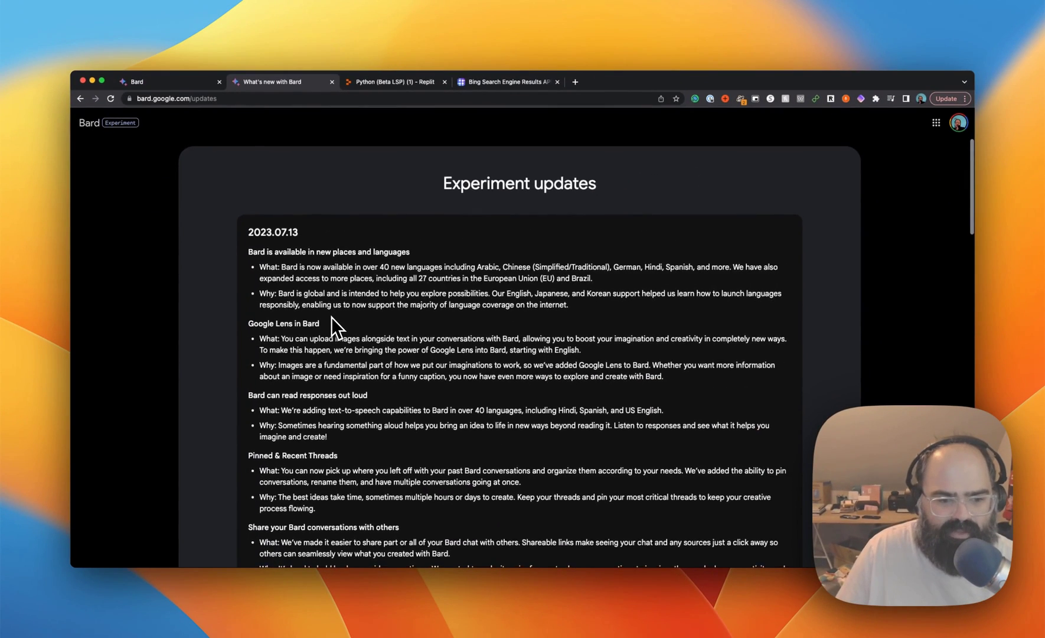
{"action": "scroll", "coordinate": [332, 317], "scroll_direction": "down", "scroll_amount": 1}
{"action": "scroll", "coordinate": [331, 317], "scroll_direction": "down", "scroll_amount": 3}
{"action": "scroll", "coordinate": [331, 318], "scroll_direction": "down", "scroll_amount": 1}
{"action": "scroll", "coordinate": [332, 317], "scroll_direction": "down", "scroll_amount": 1}
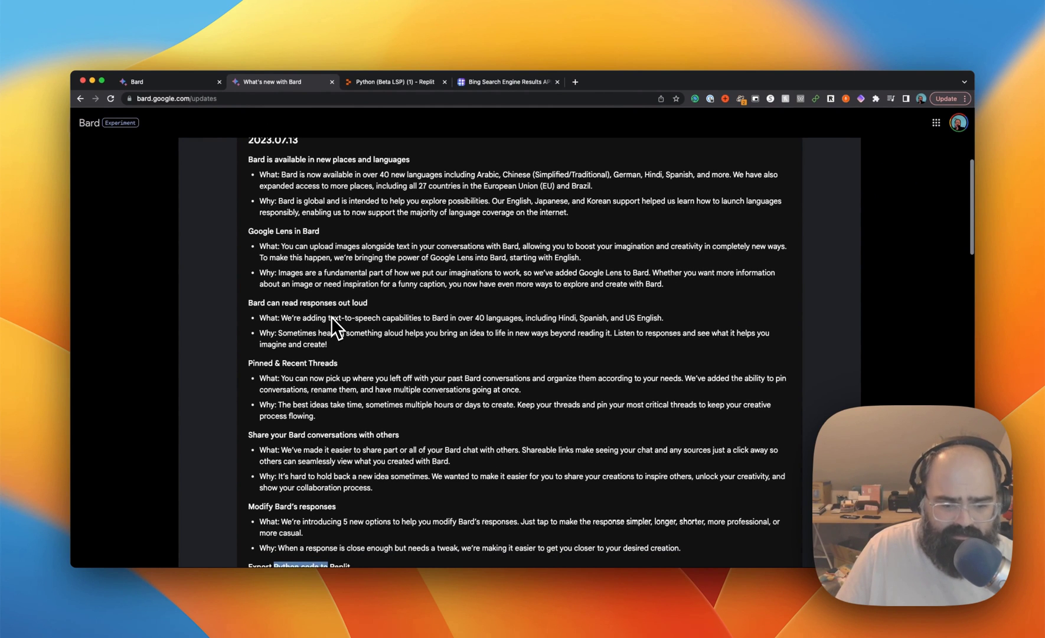
{"action": "scroll", "coordinate": [331, 317], "scroll_direction": "down", "scroll_amount": 2}
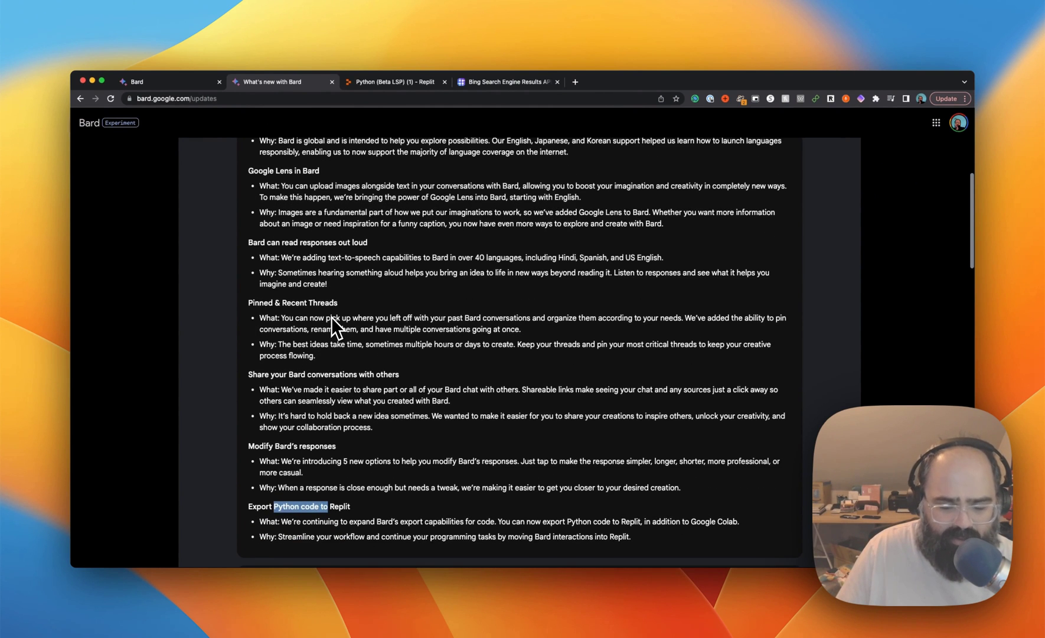
{"action": "scroll", "coordinate": [332, 318], "scroll_direction": "up", "scroll_amount": 5}
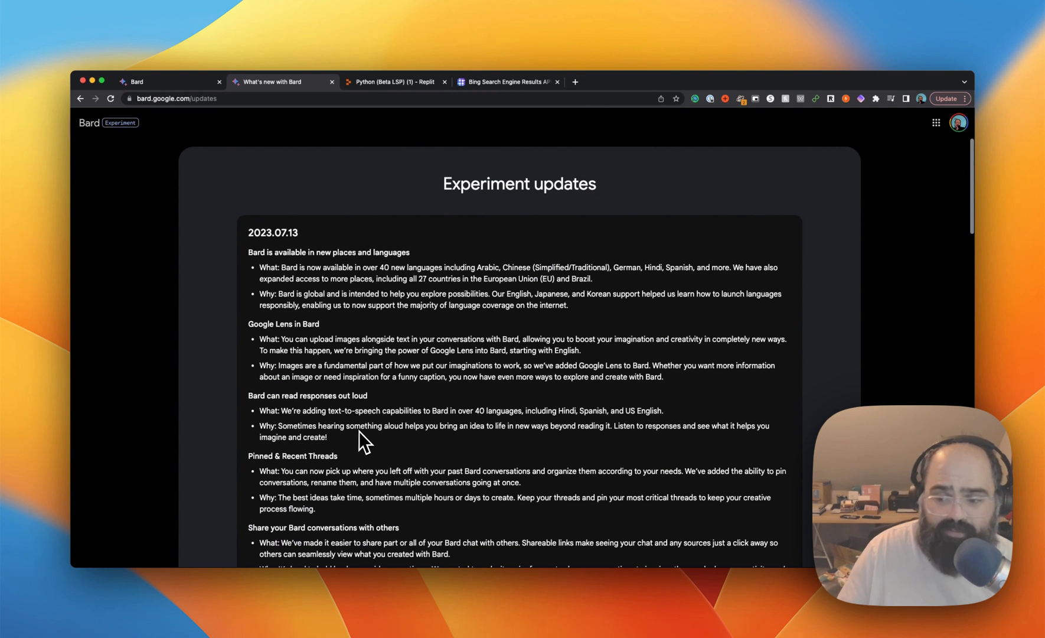
{"action": "scroll", "coordinate": [298, 467], "scroll_direction": "down", "scroll_amount": 3}
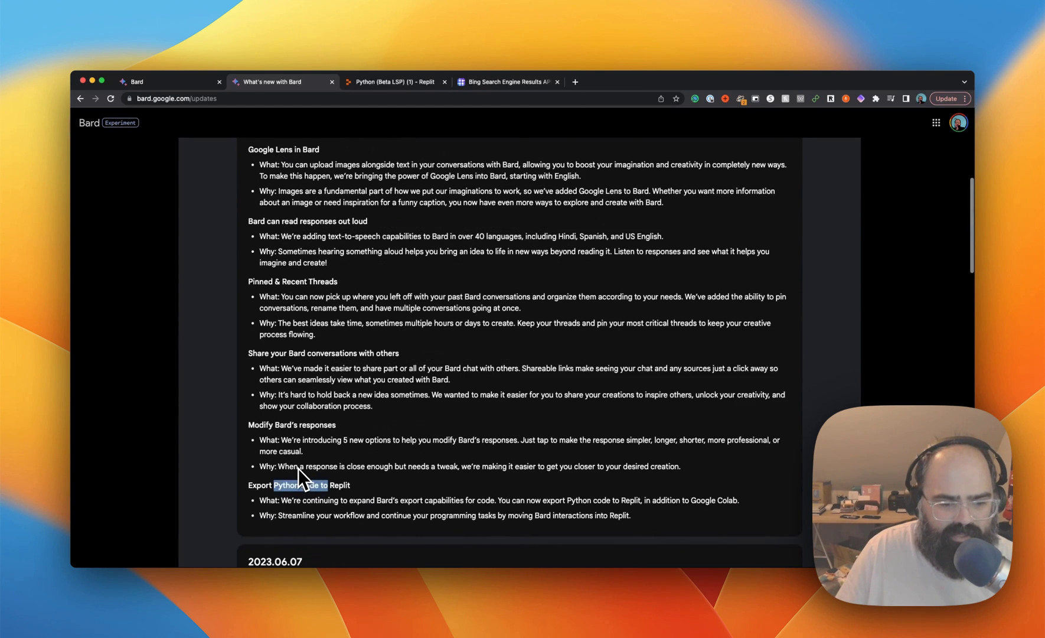
{"action": "scroll", "coordinate": [298, 467], "scroll_direction": "down", "scroll_amount": 2}
{"action": "scroll", "coordinate": [298, 468], "scroll_direction": "up", "scroll_amount": 5}
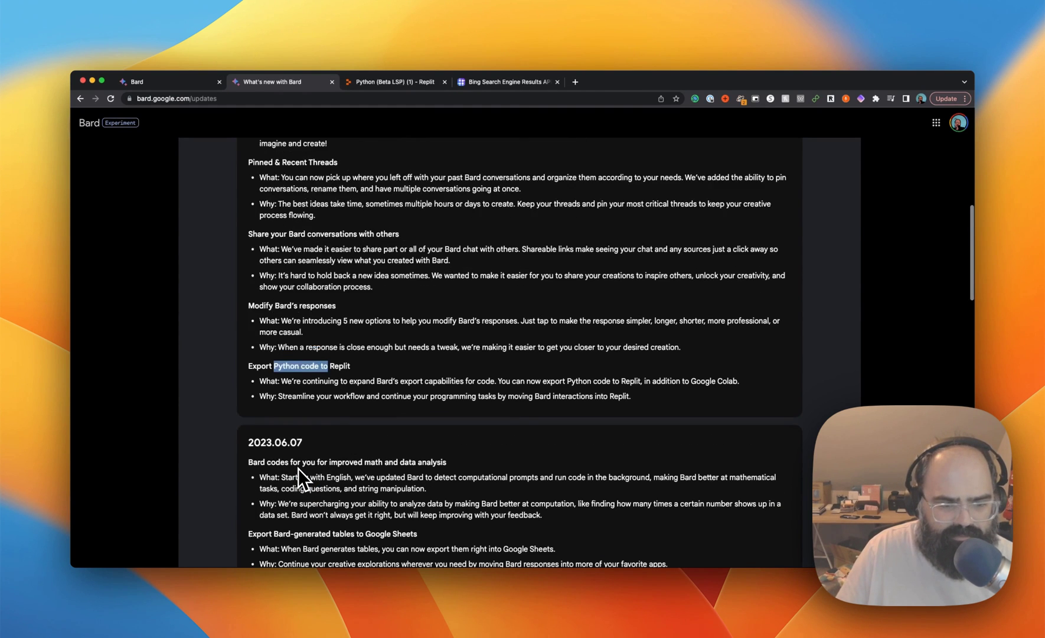